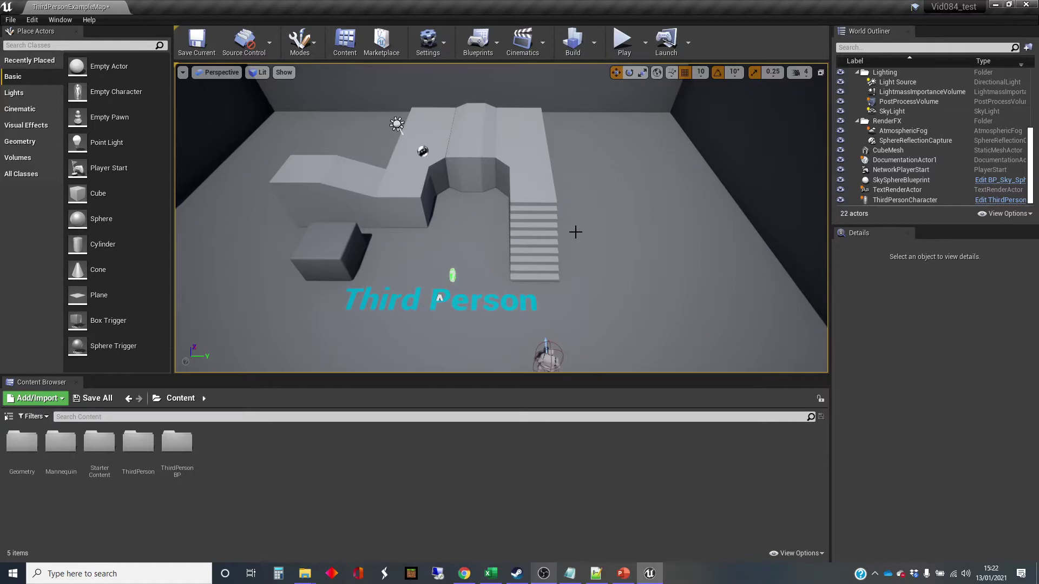
Look over the level's walkway, its curved alcove and the staircase to find a spot for a volume
right_click_drag(575, 232, 572, 237)
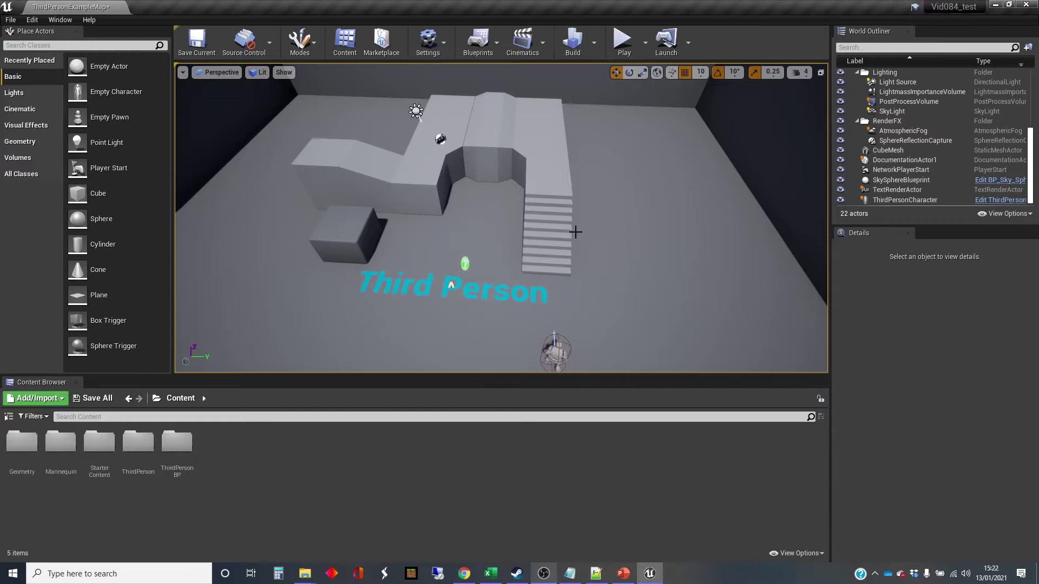
right_click_drag(536, 234, 633, 201)
key("s")
key("w")
key("s")
key("w")
key("a")
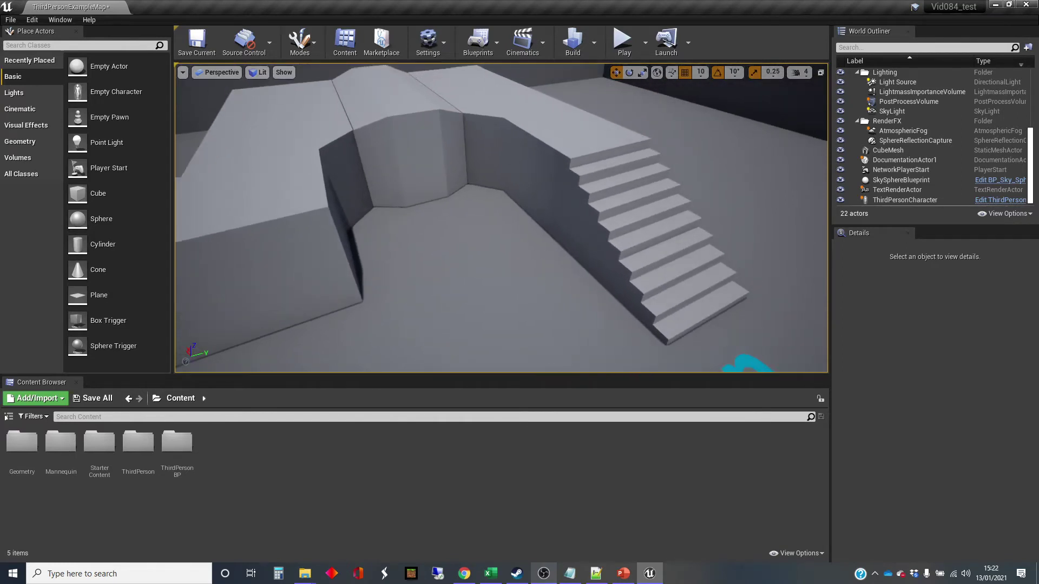
right_click_drag(523, 238, 568, 244)
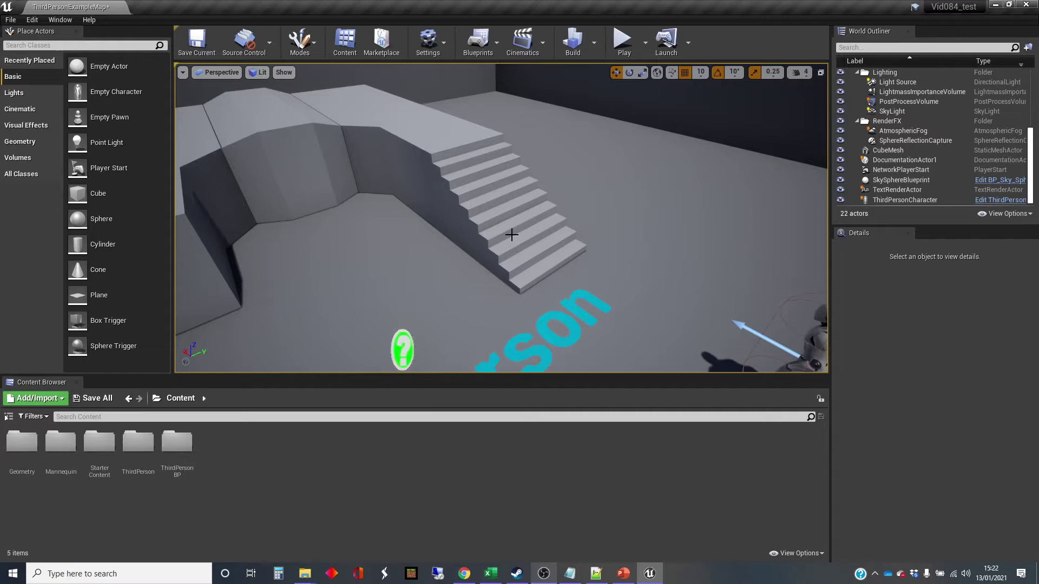
Search the placeable actors for "physic" and place a Physics Volume on the floor between the walkway and the stairs
left_click(95, 45)
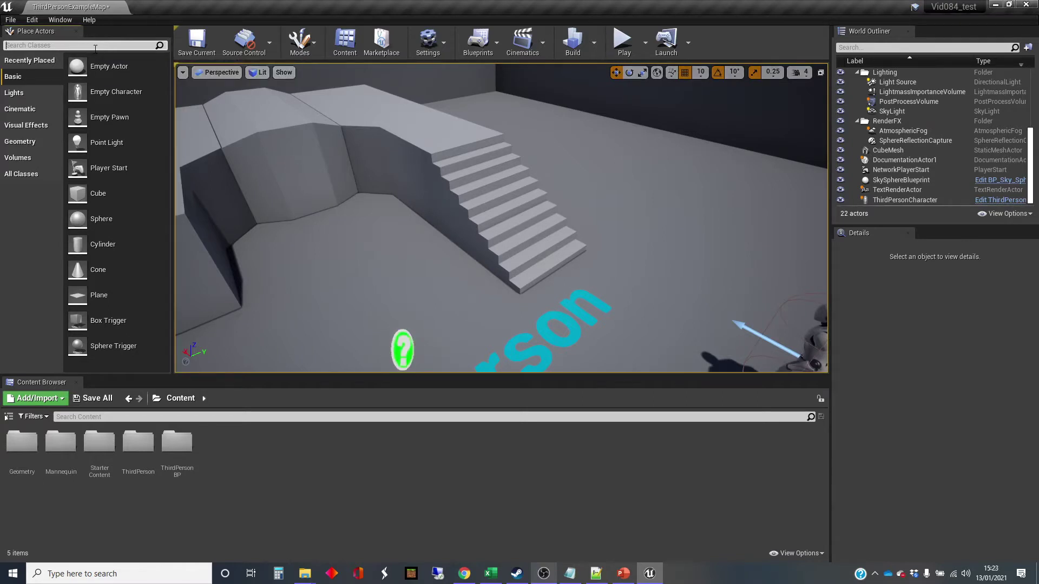
type("physic")
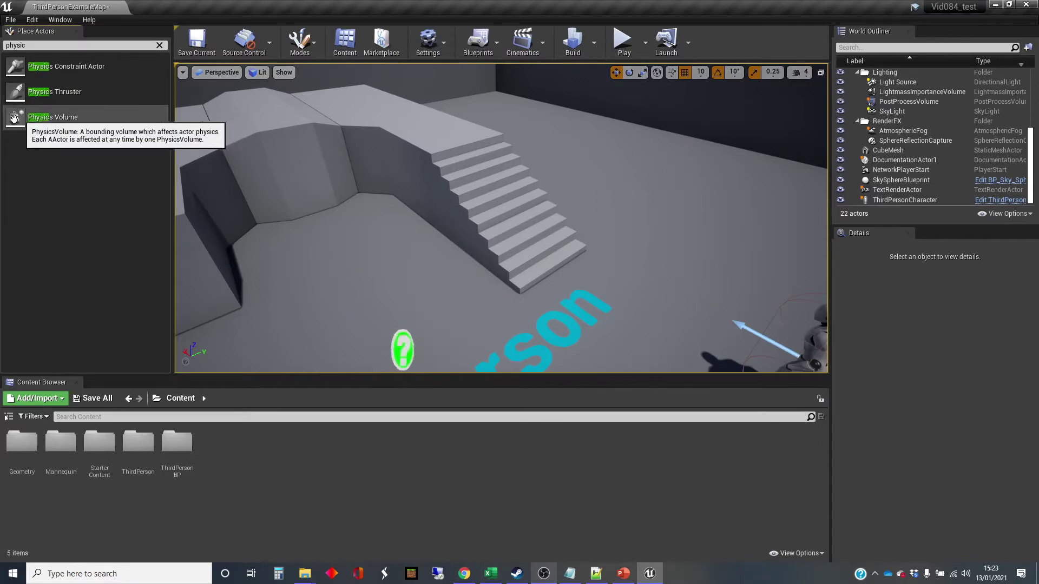
left_click_drag(14, 118, 319, 224)
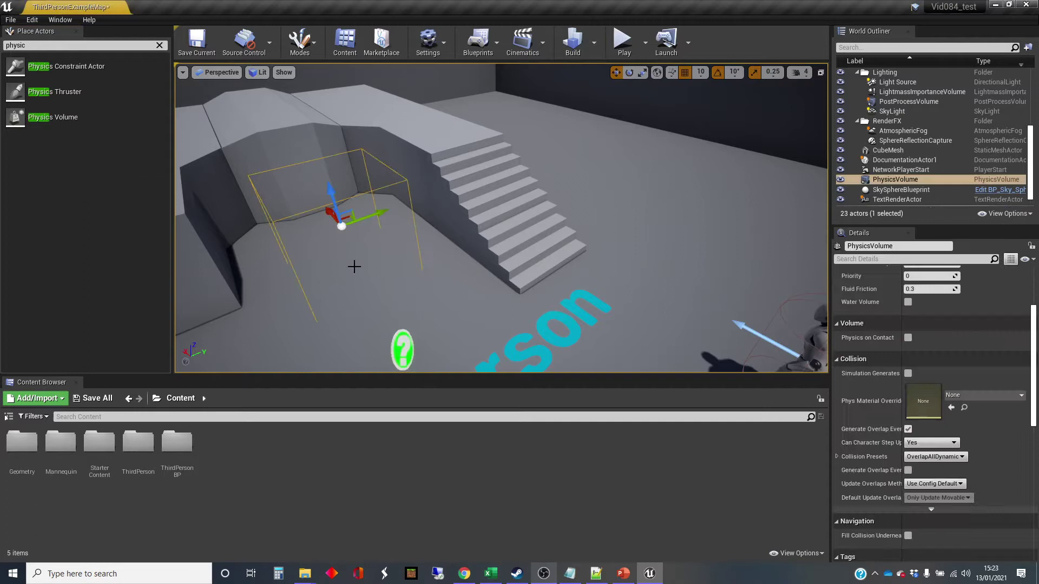
key("f")
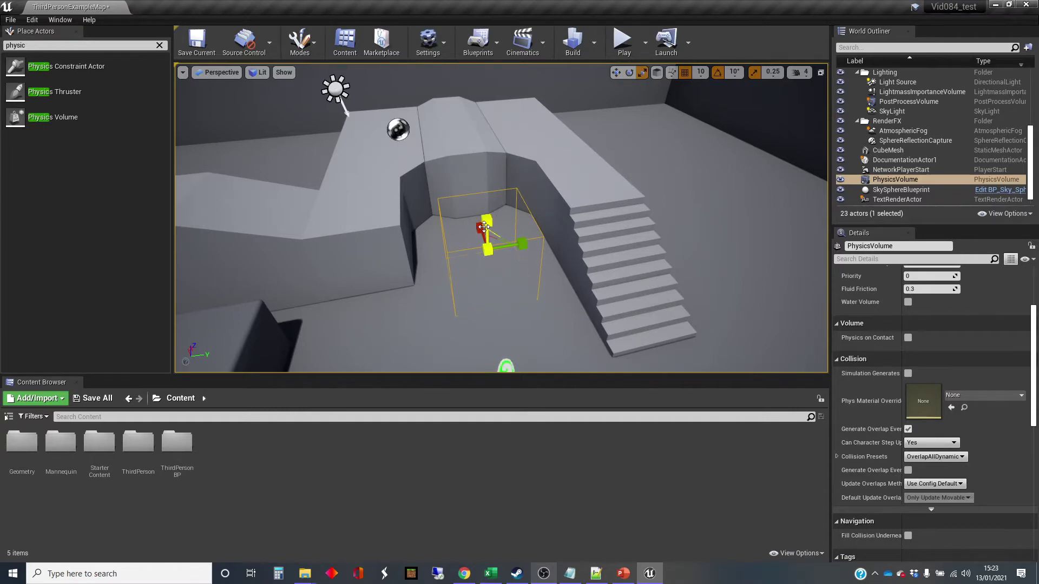
Scale the physics volume to 3.25 in X, 2.0 in Y and 2.0 in Z to fill the alcove beside the stairs
key("d")
right_click_drag(484, 224, 395, 217)
key("w")
left_click_drag(445, 193, 514, 170)
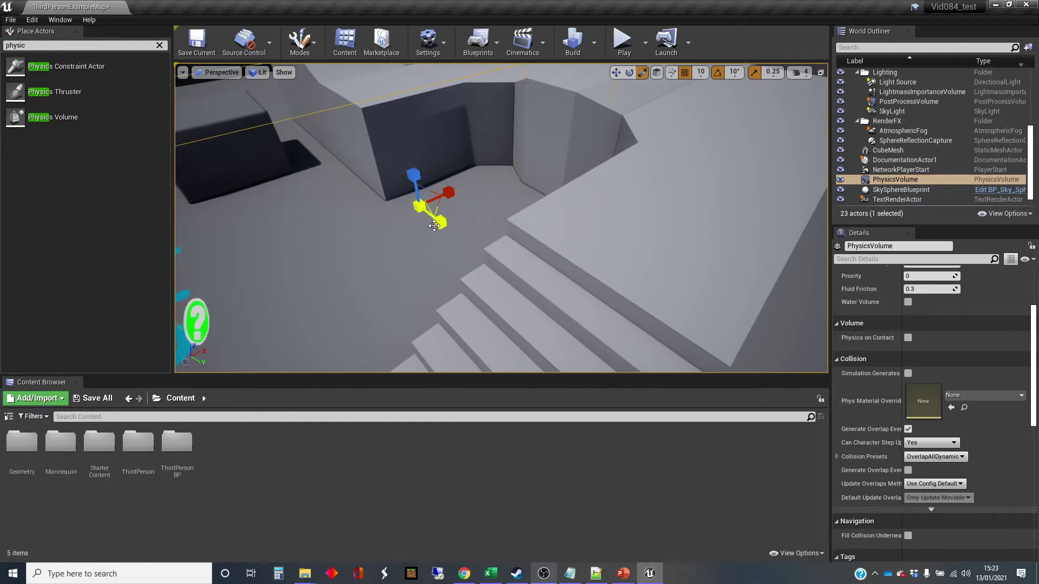
left_click_drag(437, 220, 479, 251)
key("a")
right_click_drag(439, 222, 541, 221)
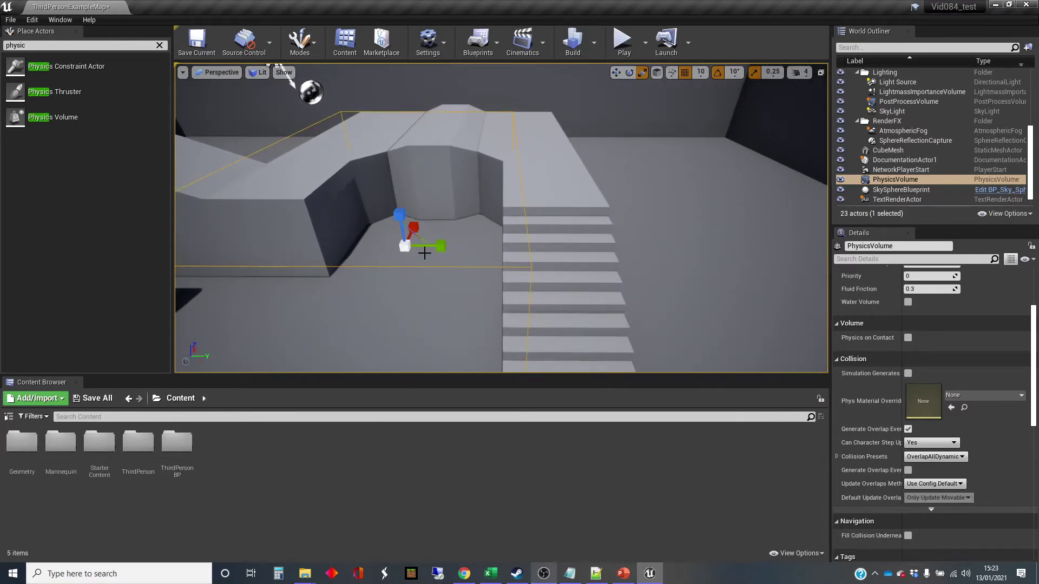
right_click_drag(439, 245, 328, 303)
key("d")
key("e")
left_click_drag(292, 230, 442, 223, "alt")
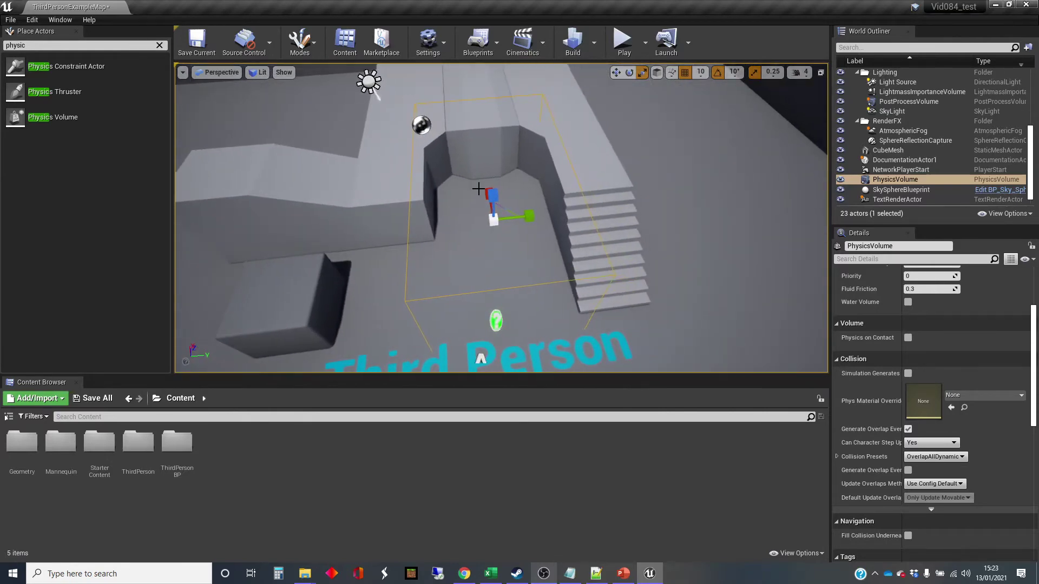
Set the physics volume's Terminal Velocity to 20
right_click_drag(516, 244, 454, 243)
left_click_drag(530, 249, 498, 244, "alt")
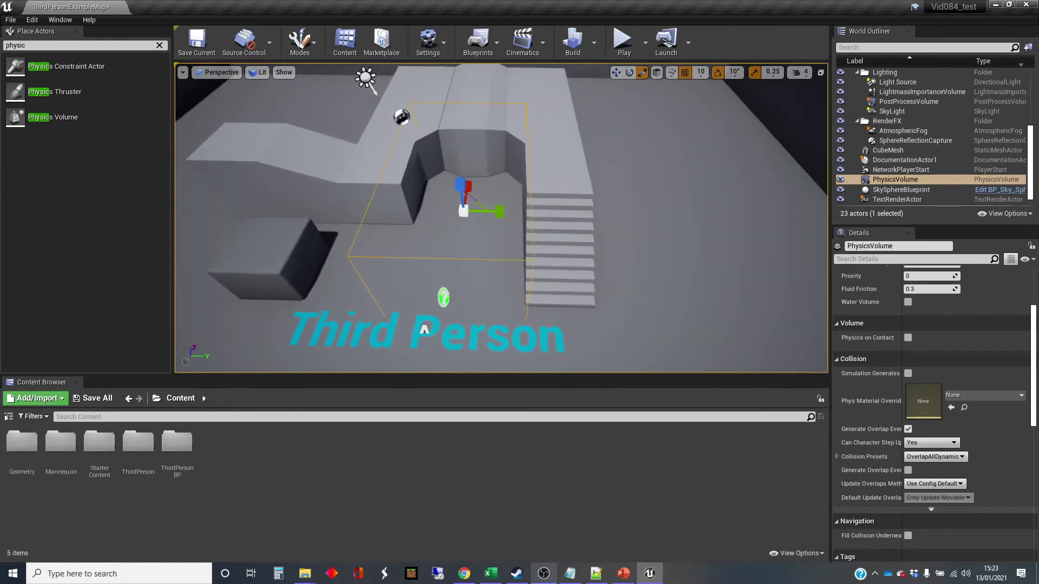
right_click_drag(498, 245, 498, 292)
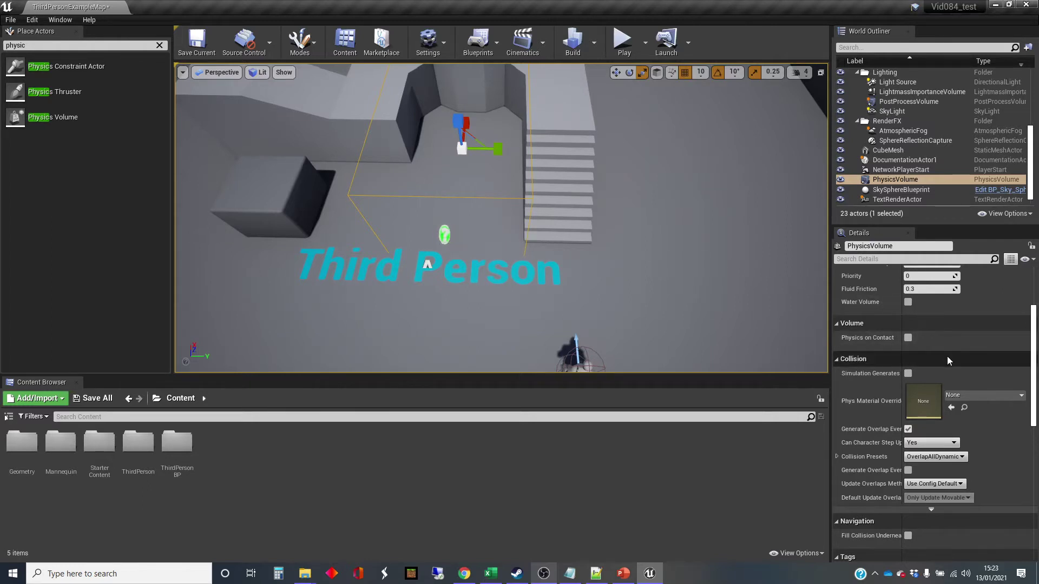
scroll(947, 364, "down", 1)
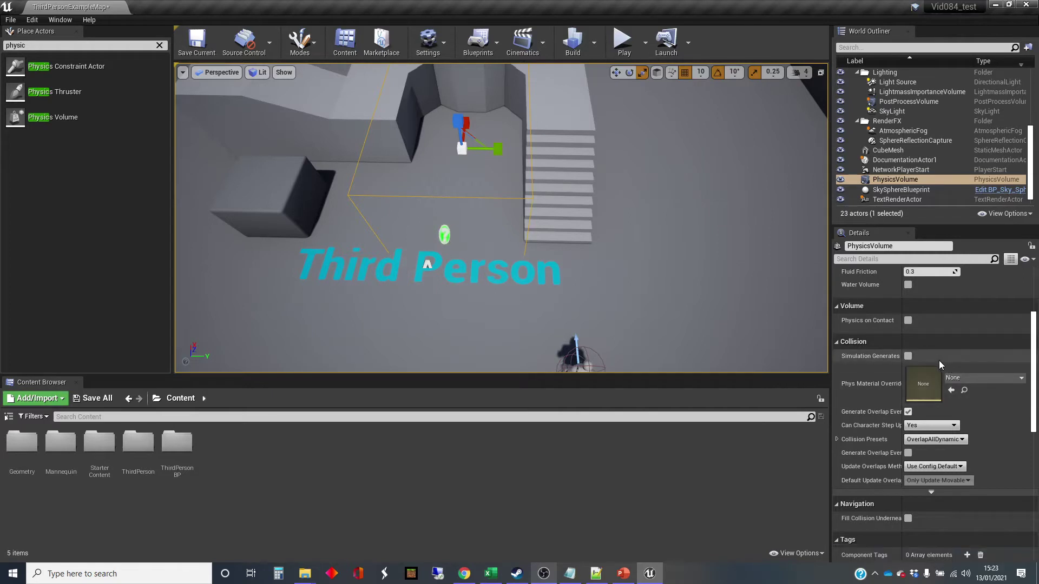
scroll(931, 360, "up", 2)
scroll(871, 352, "up", 3)
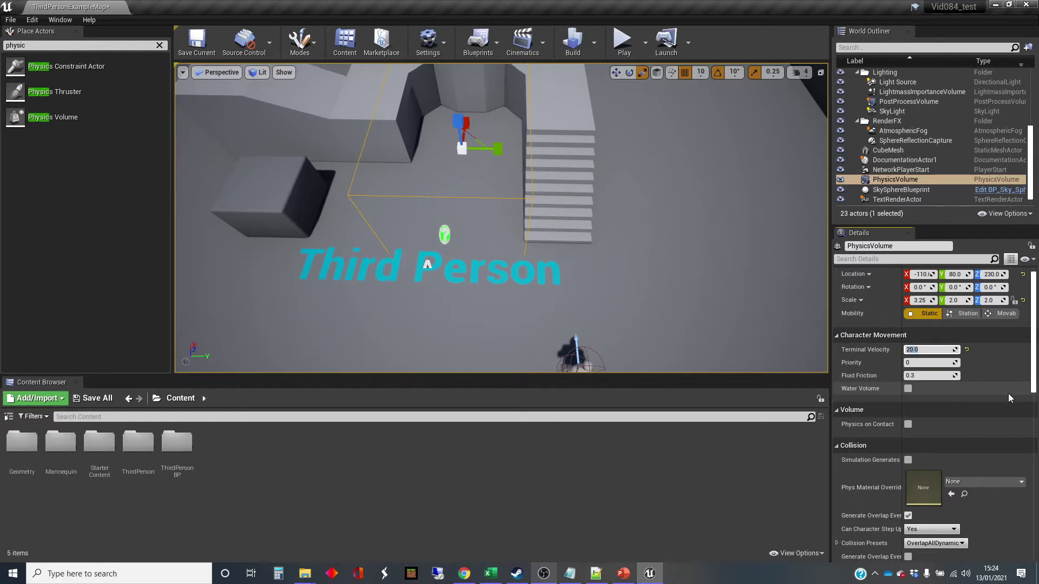
Play-test the level by running and jumping the character through the physics volume, and end the play session
left_click(625, 40)
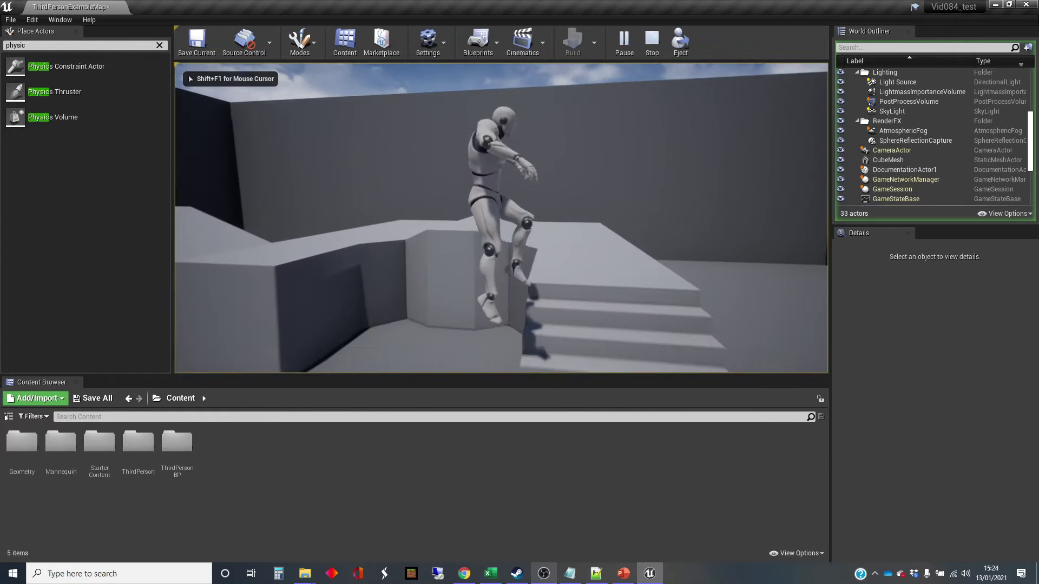
key("a")
key("d")
key("s")
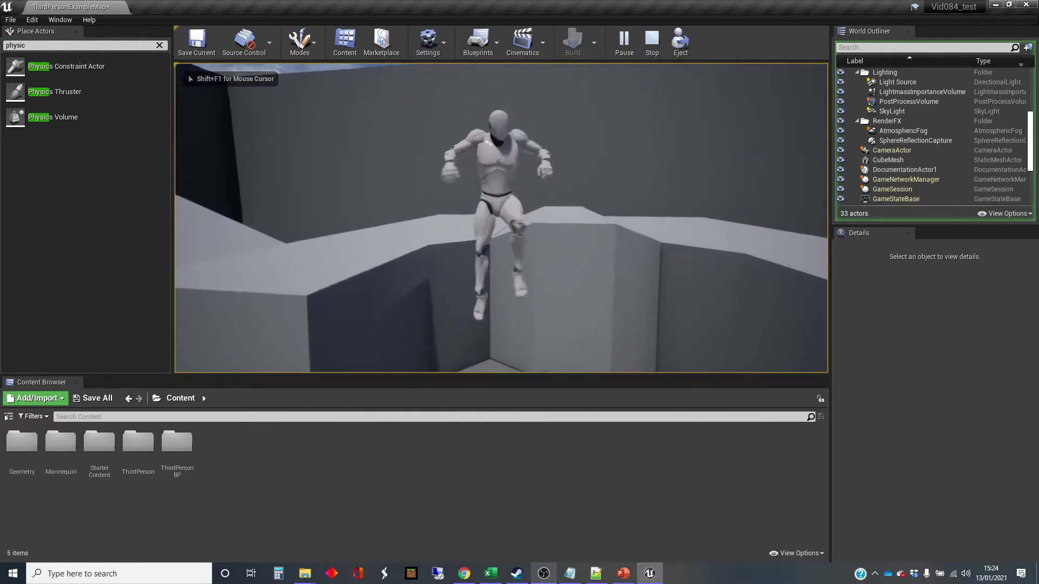
key("d")
key("a")
key("w")
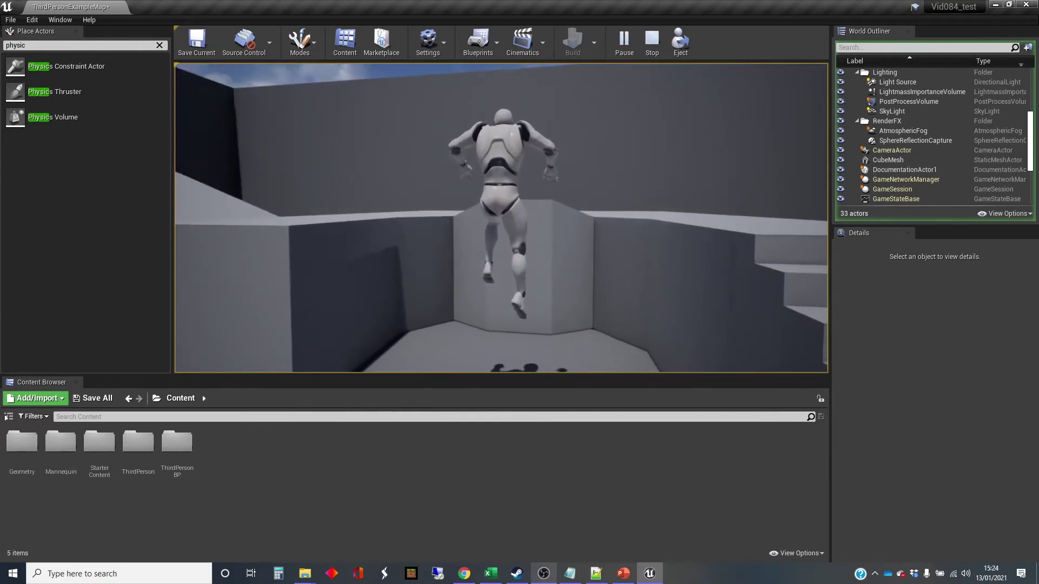
key("a")
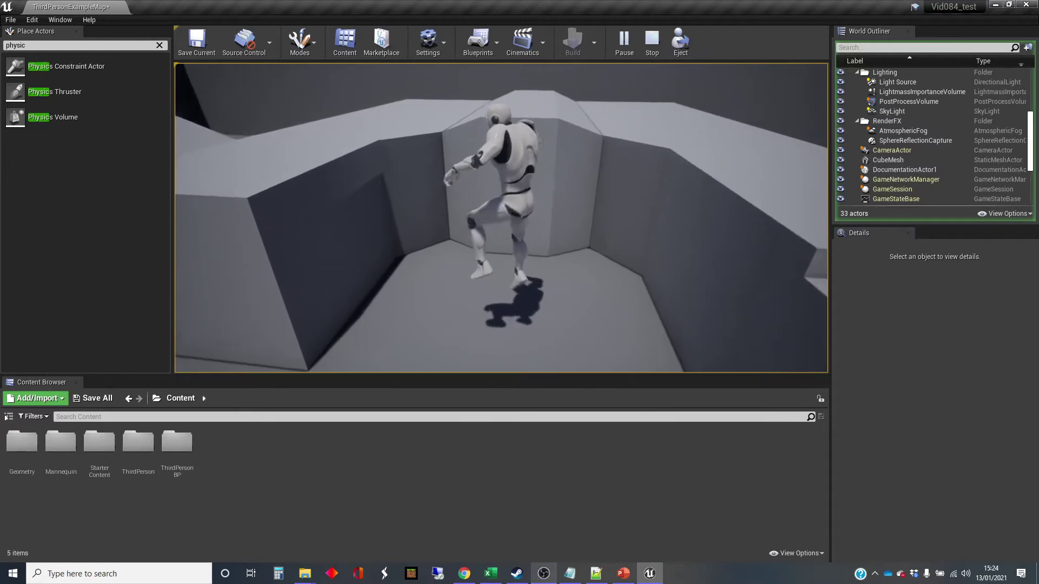
key("s")
key("d")
key("w")
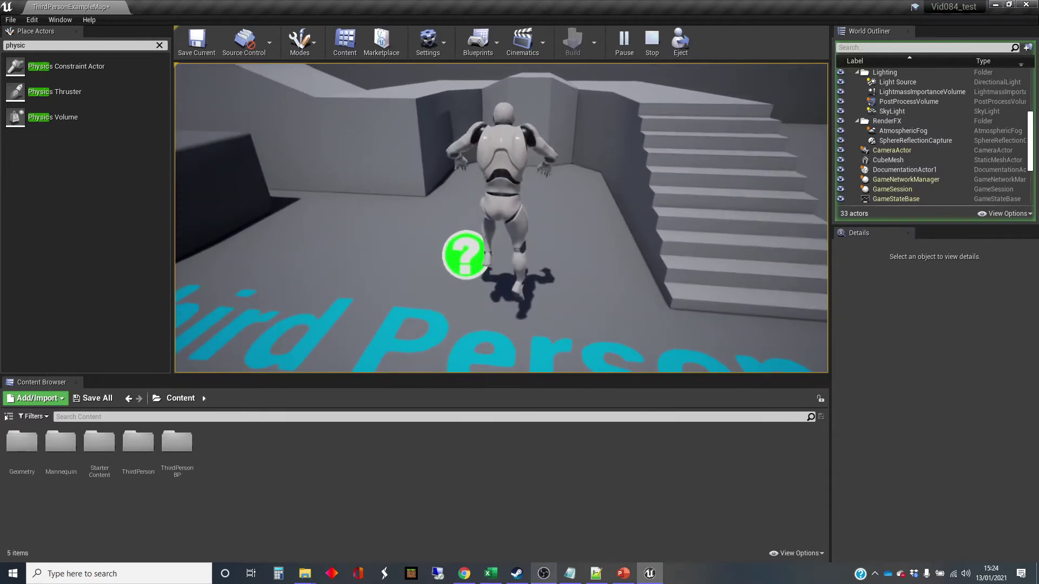
key("w")
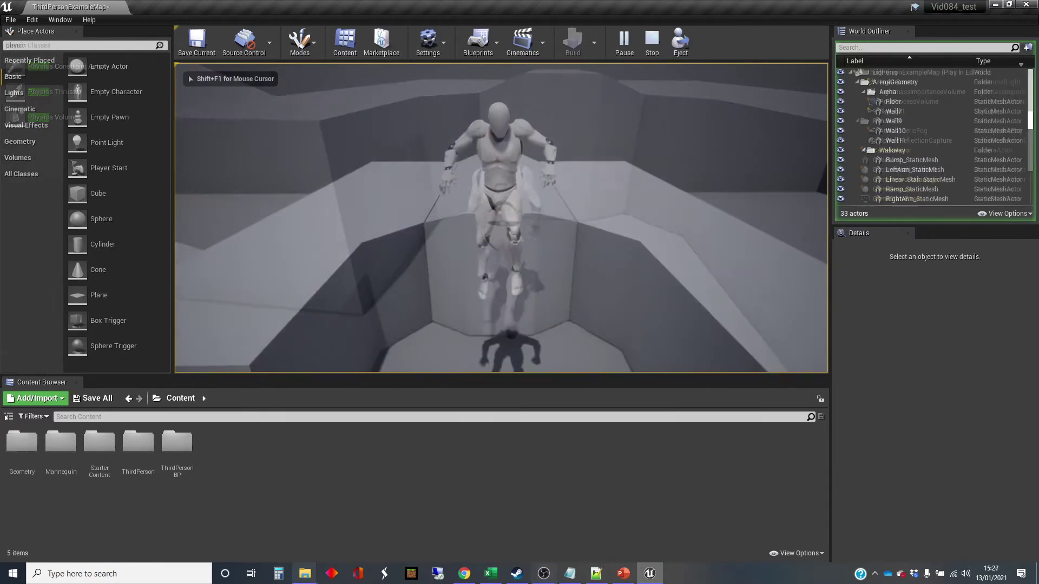
key("d")
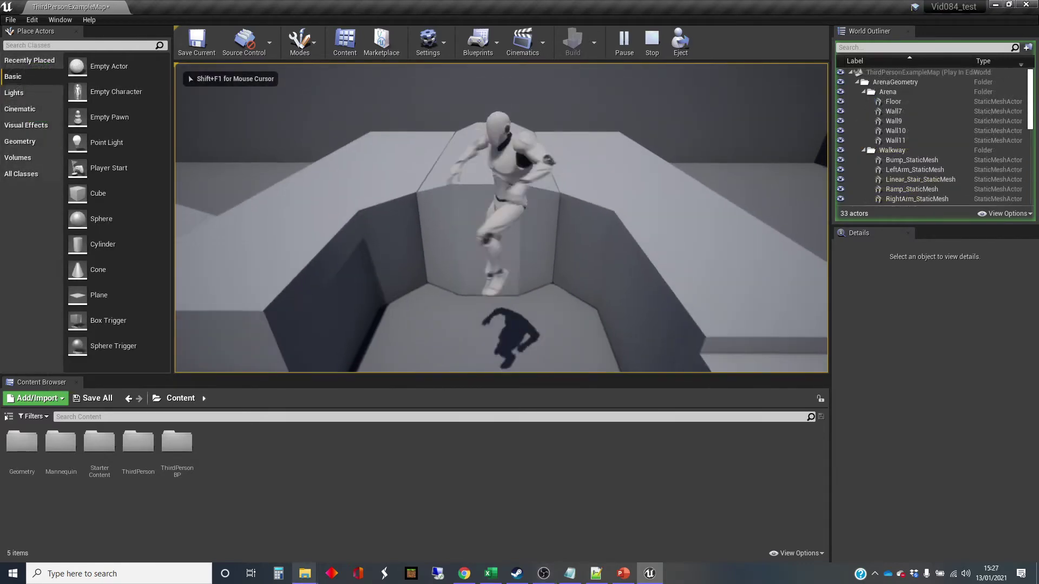
key("a")
key("w")
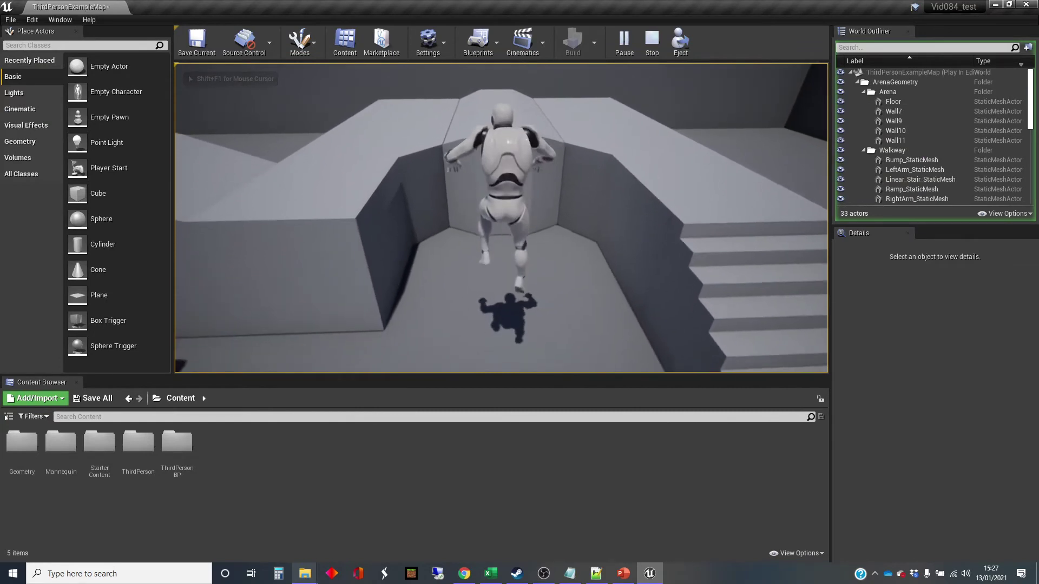
key("d")
key("s")
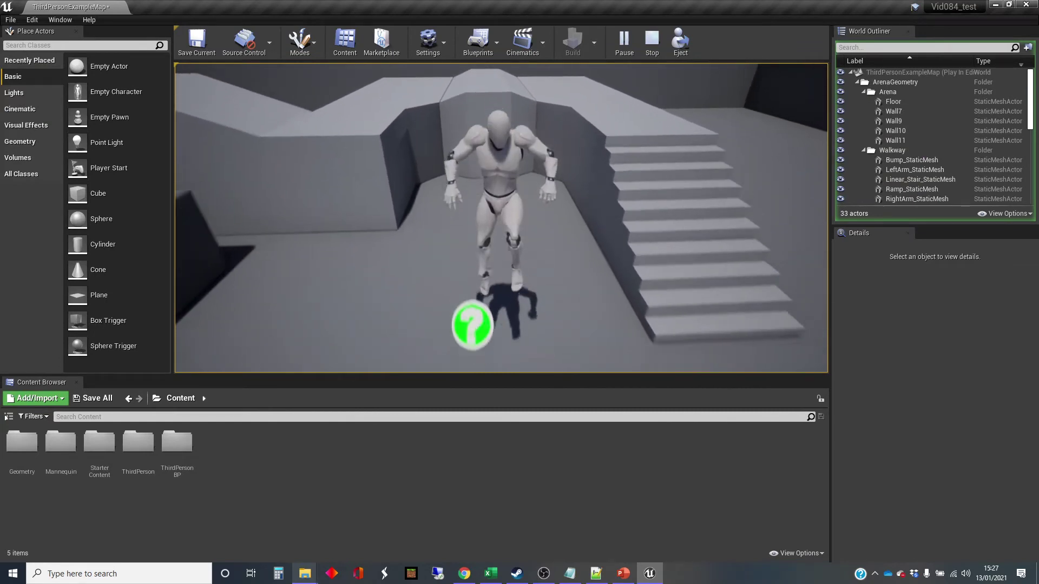
key("d")
key("Escape")
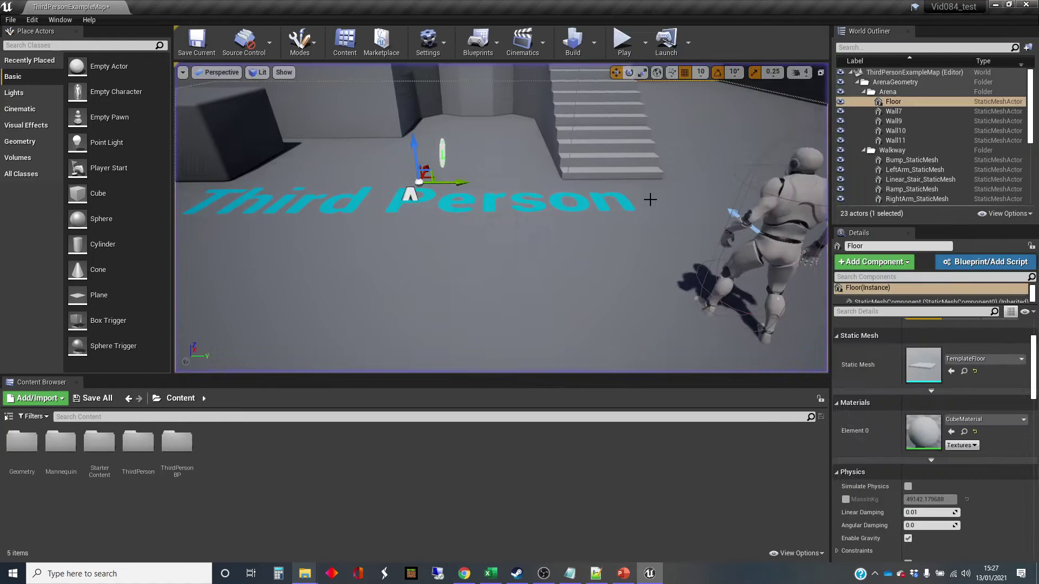
Select the physics volume around the alcove and review its character movement, volume and collision settings
right_click_drag(650, 199, 643, 81)
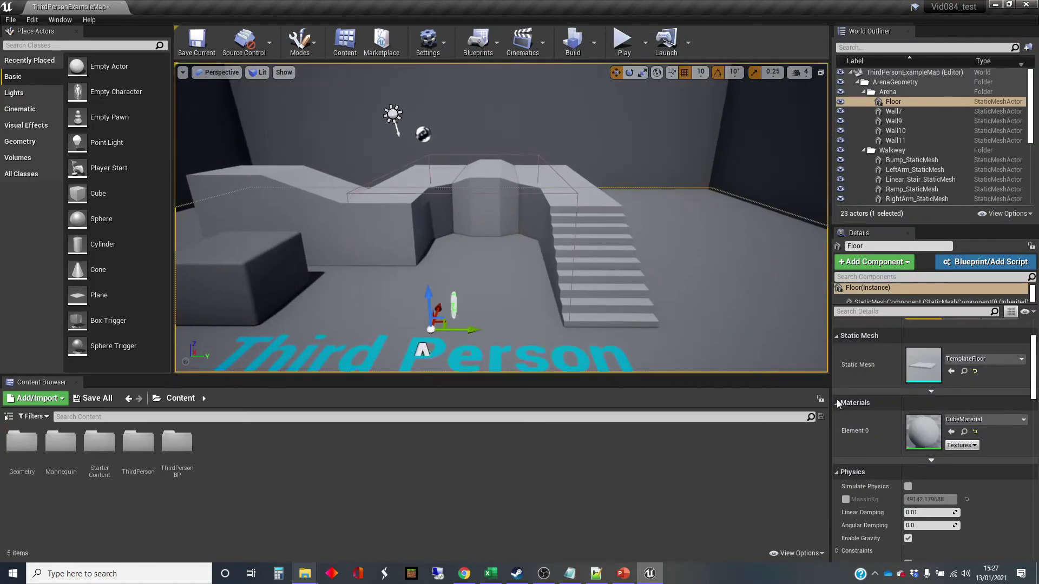
scroll(880, 420, "up", 3)
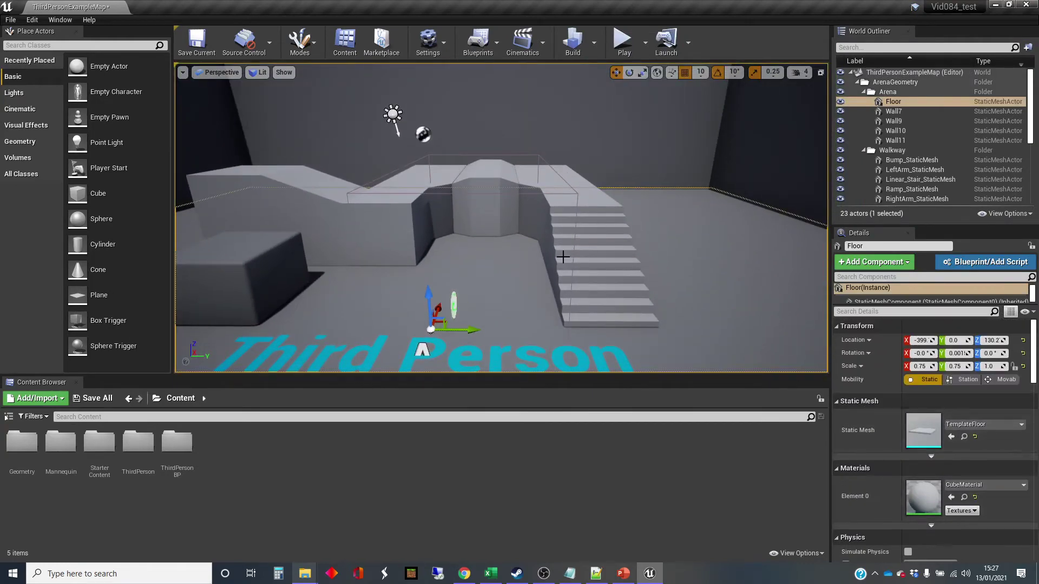
left_click(473, 194)
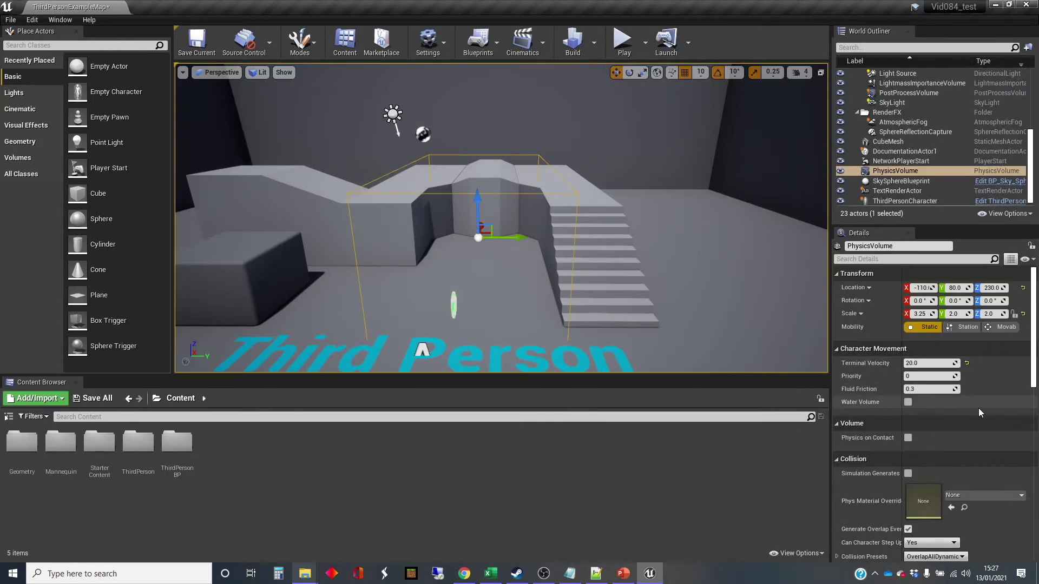
scroll(978, 412, "down", 3)
scroll(978, 408, "up", 3)
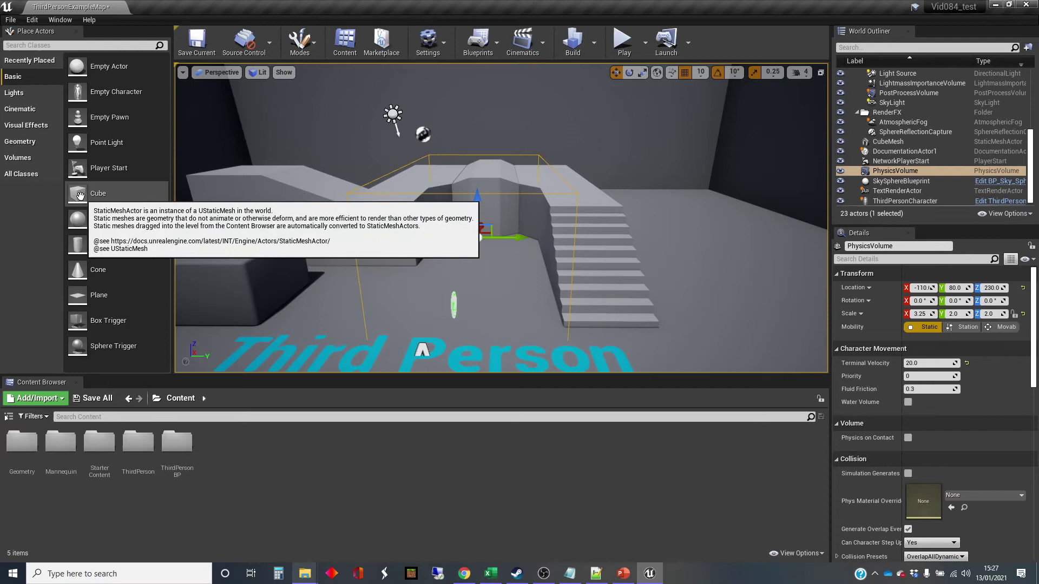
Place a cube with Simulate Physics enabled in the alcove and raise it above the physics volume
left_click_drag(88, 204, 469, 174)
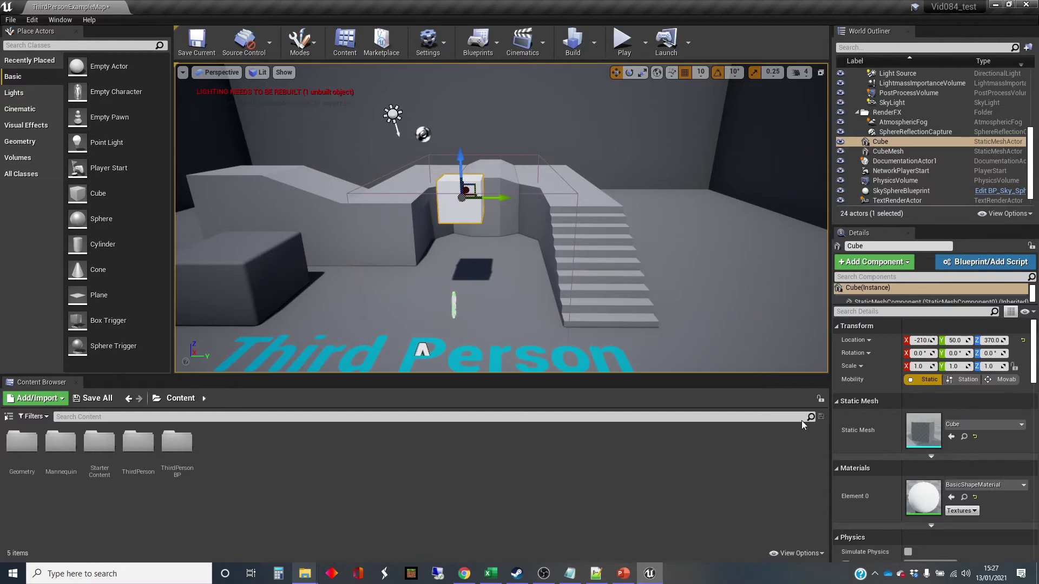
scroll(895, 461, "down", 4)
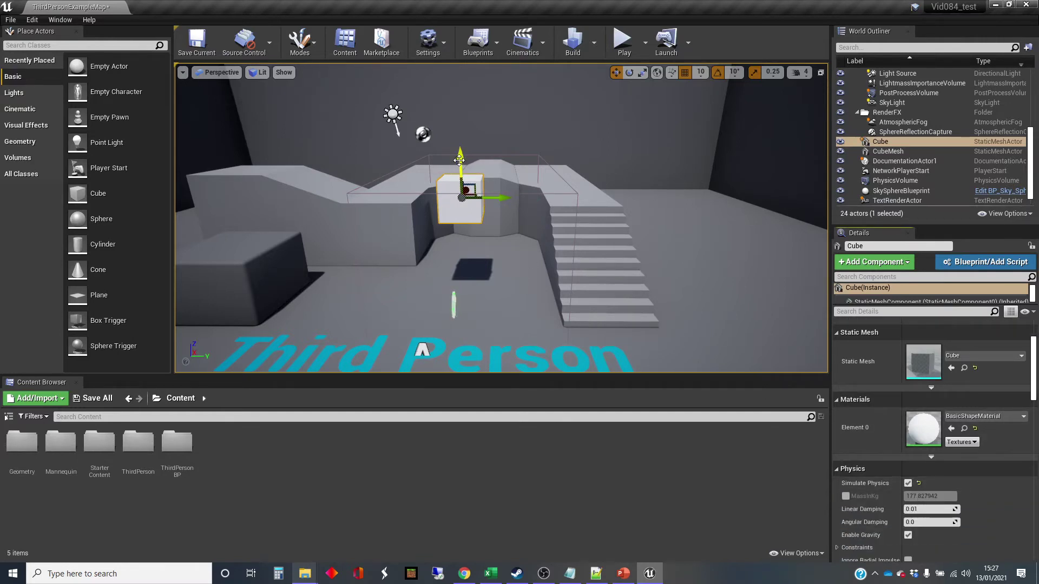
left_click_drag(459, 161, 461, 116)
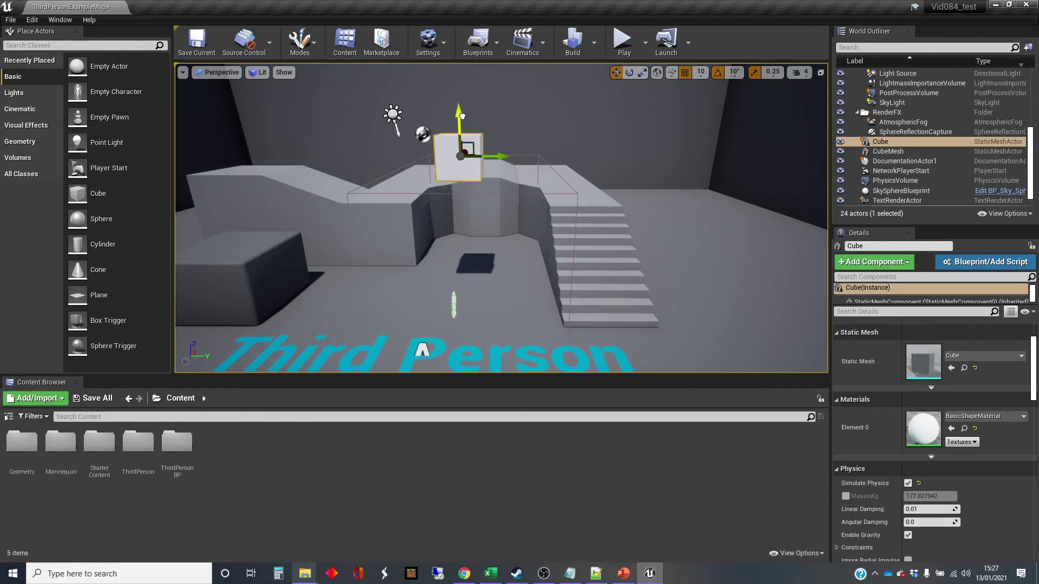
Play-test the level with the physics-enabled cube, moving and jumping the character near it, and end the play session
left_click(623, 41)
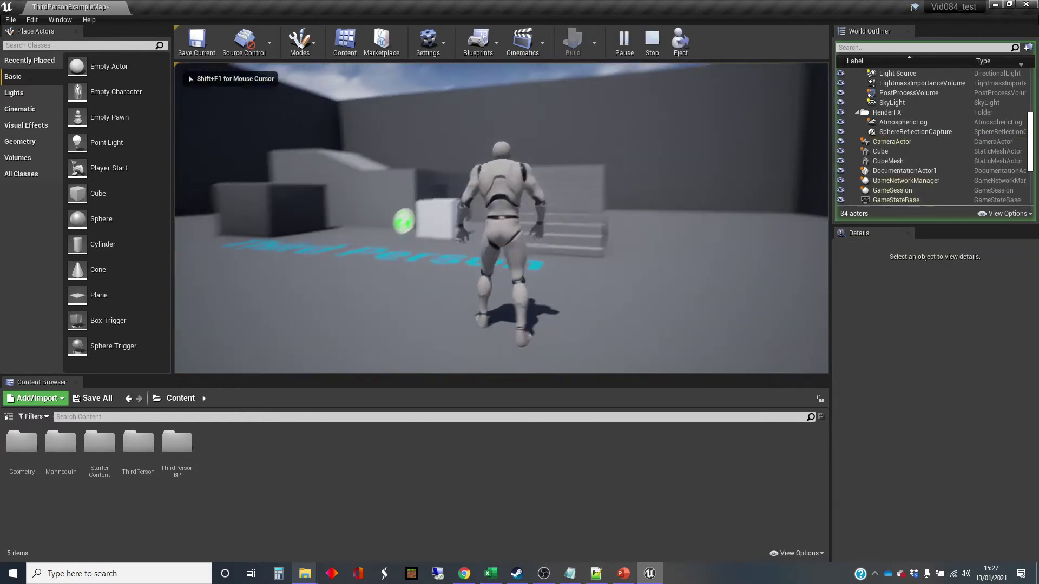
key("w")
key("space")
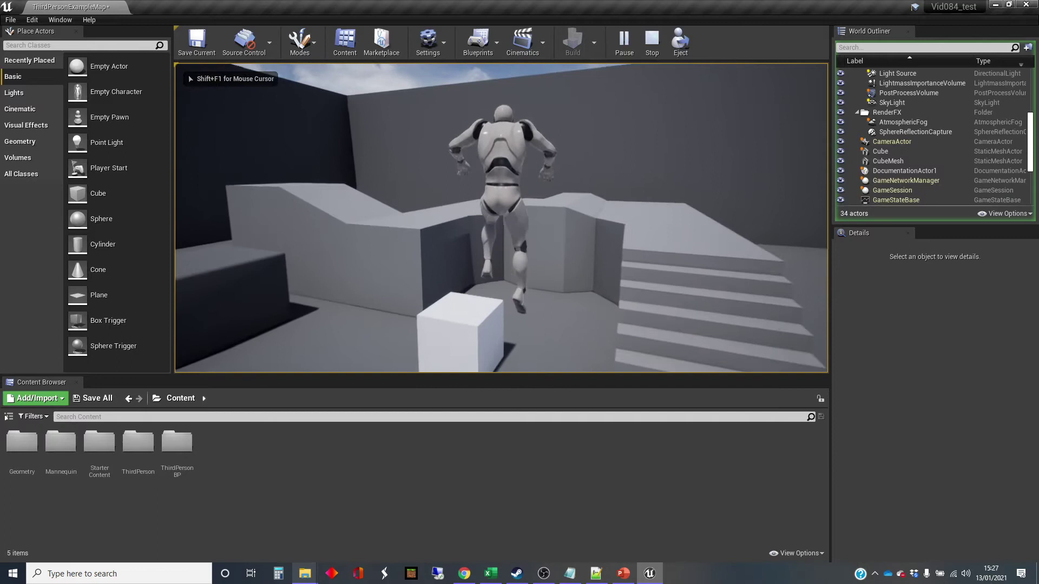
key("s")
key("space")
key("s")
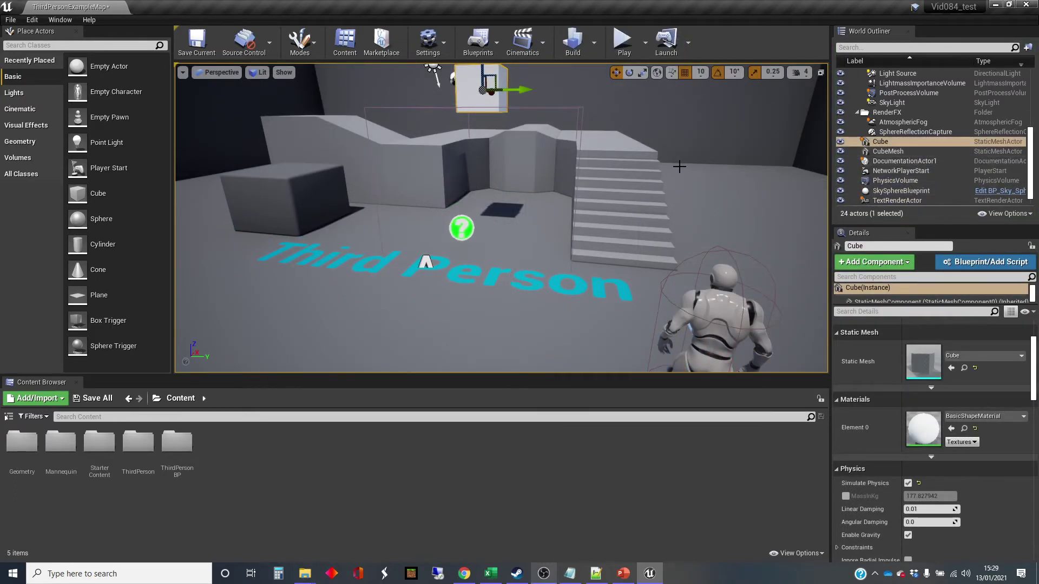
right_click_drag(627, 157, 644, 185)
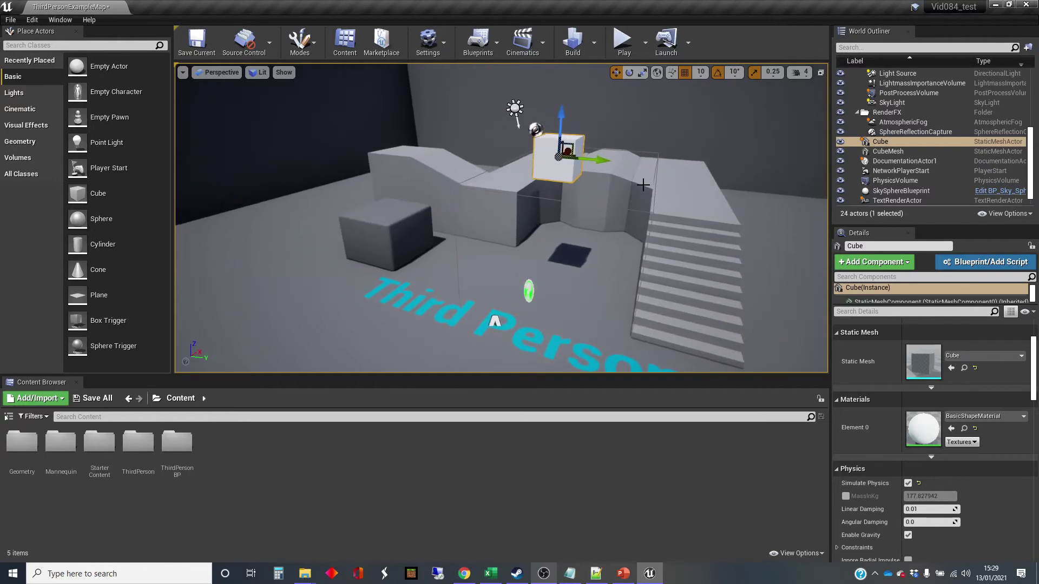
Configure the physics volume around the alcove as a water volume with terminal velocity 40000 and fluid friction 1
left_click(651, 212)
right_click_drag(678, 231, 708, 252)
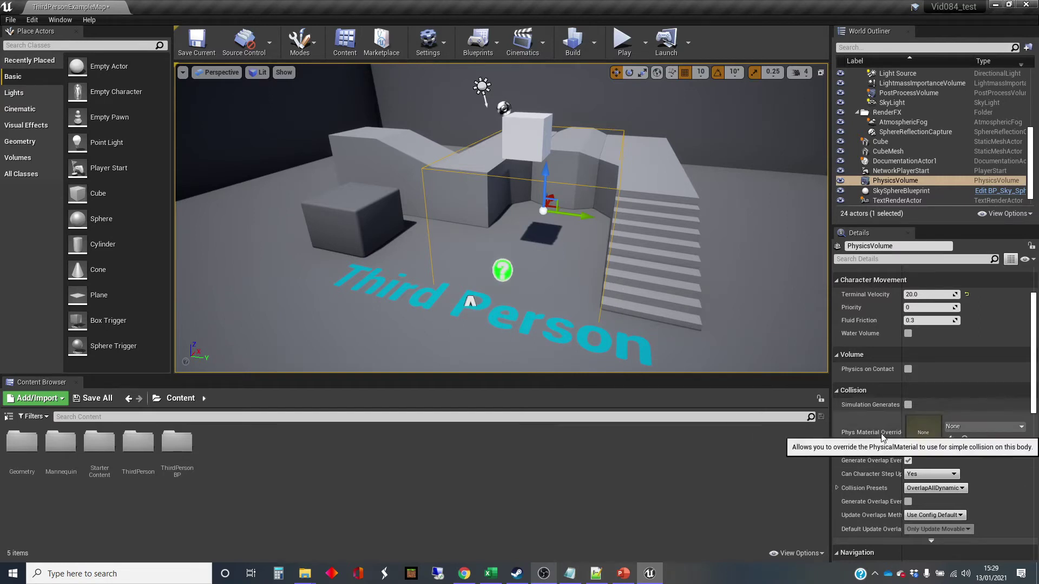
scroll(883, 437, "down", 3)
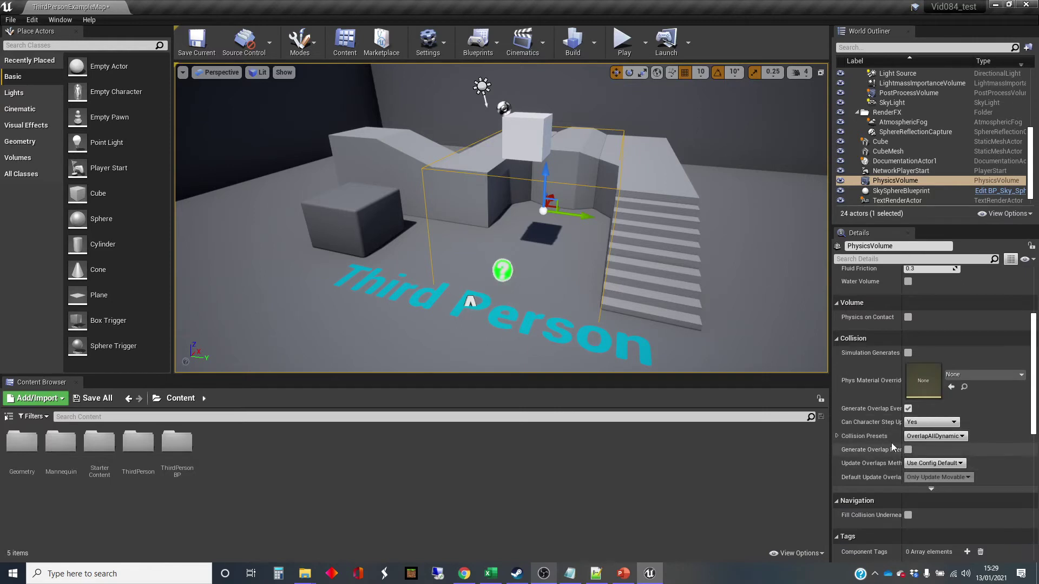
scroll(883, 437, "up", 7)
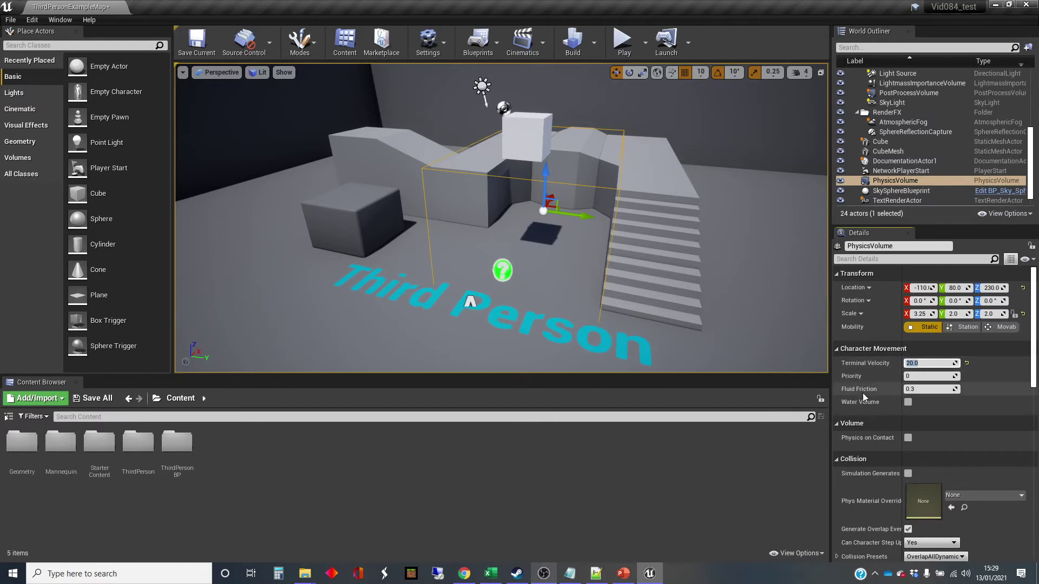
type("40000")
left_click(909, 403)
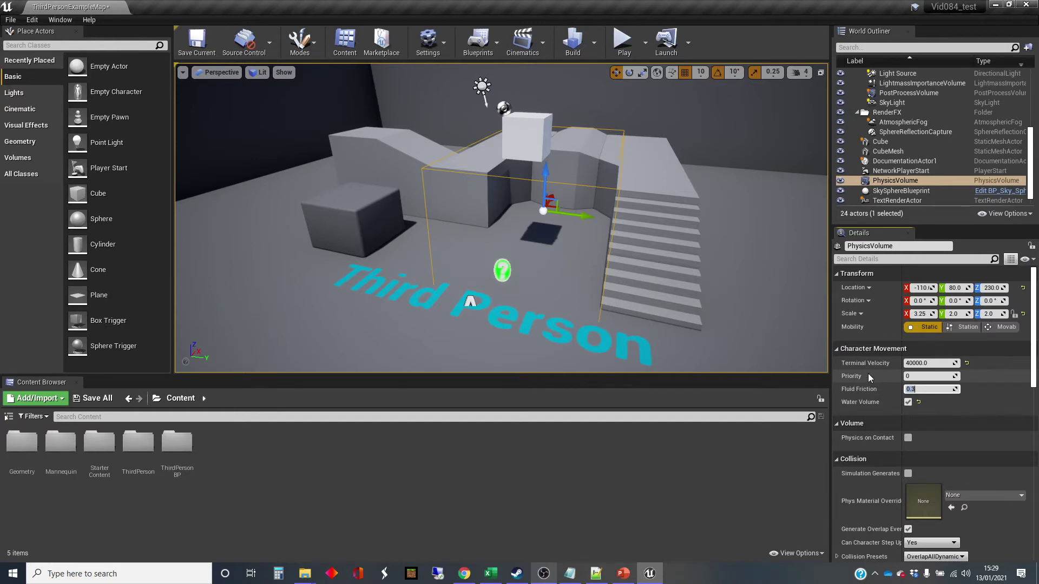
type("1")
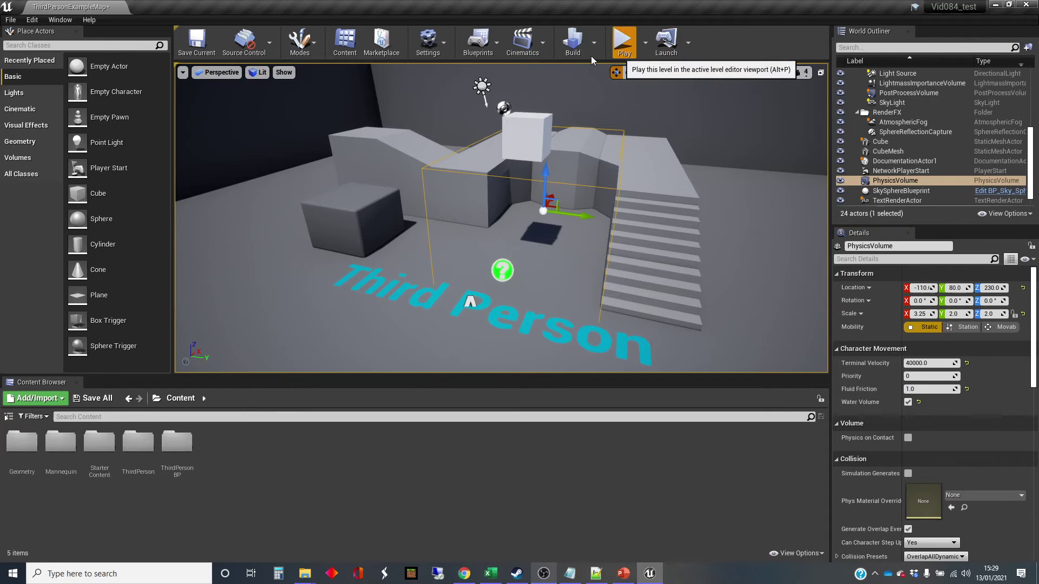
Play-test the level by running the character in and out of the water volume beside the cube
left_click(622, 43)
key("w")
key("w")
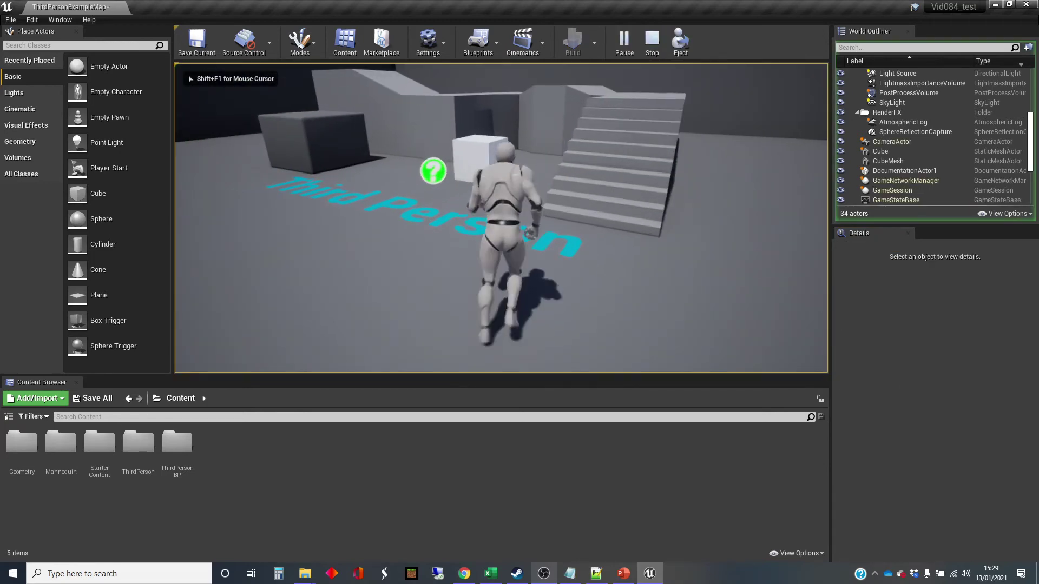
key("s")
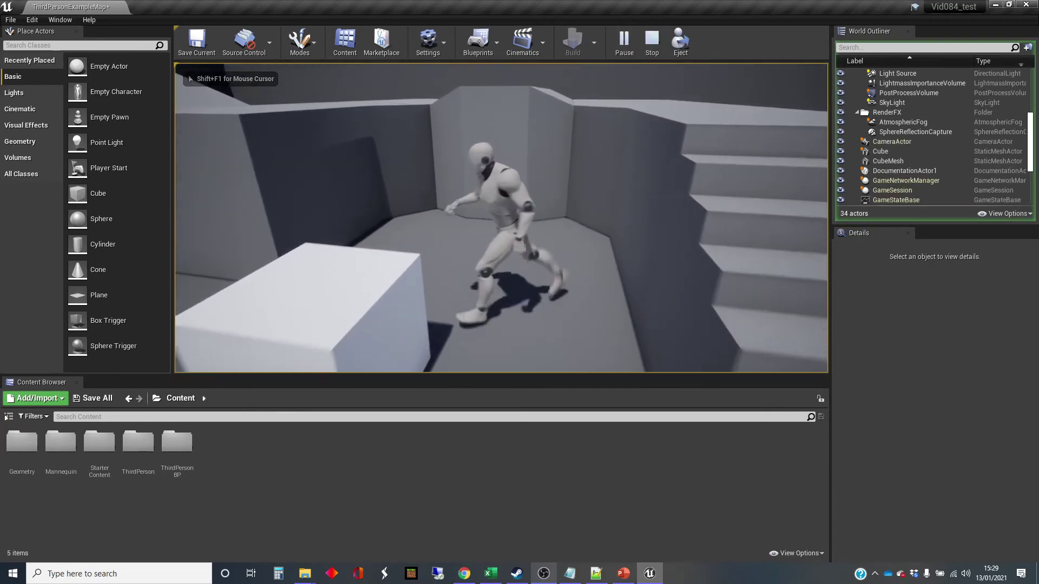
key("w")
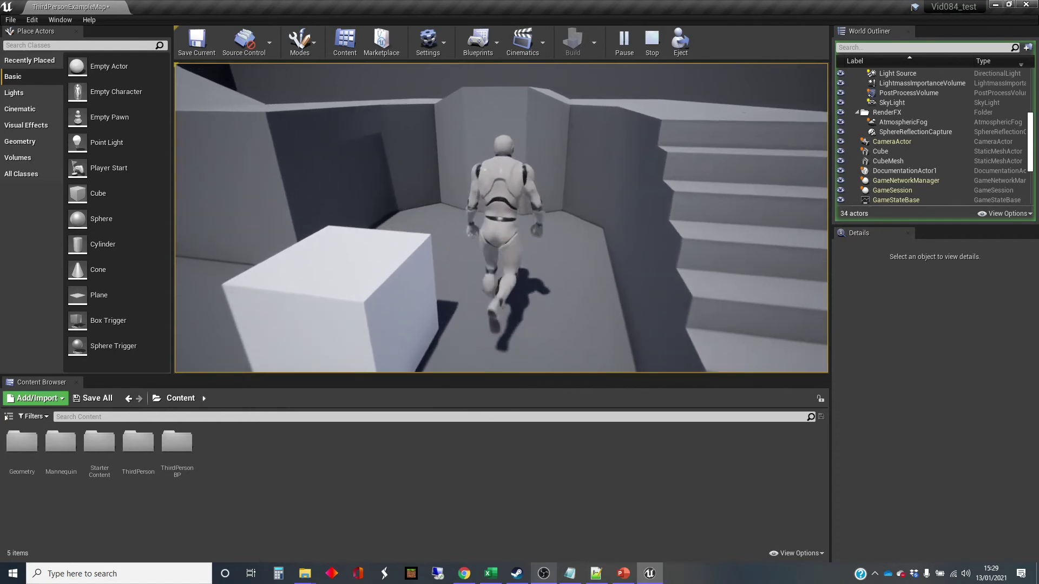
key("s")
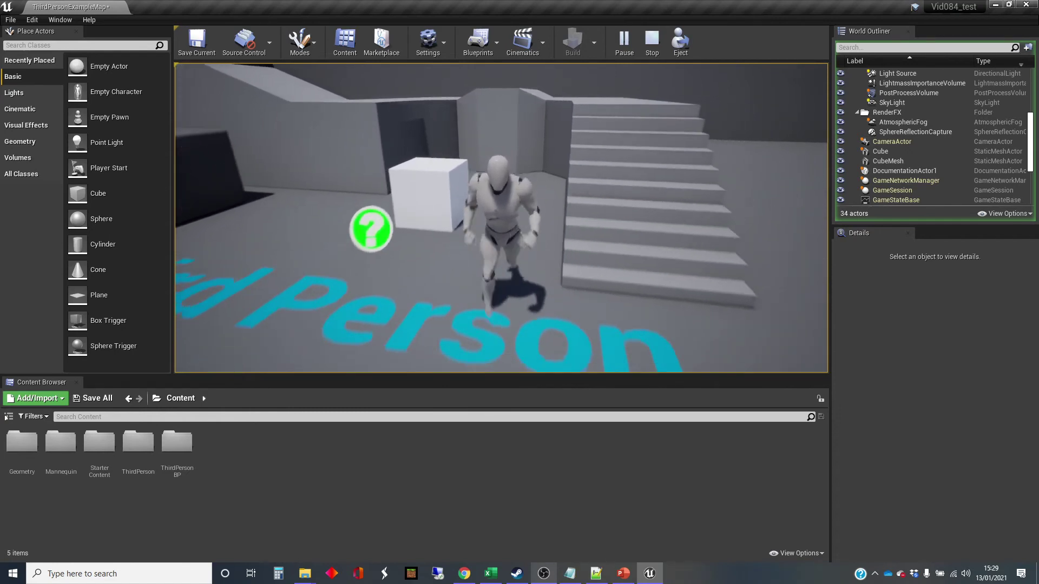
key("w")
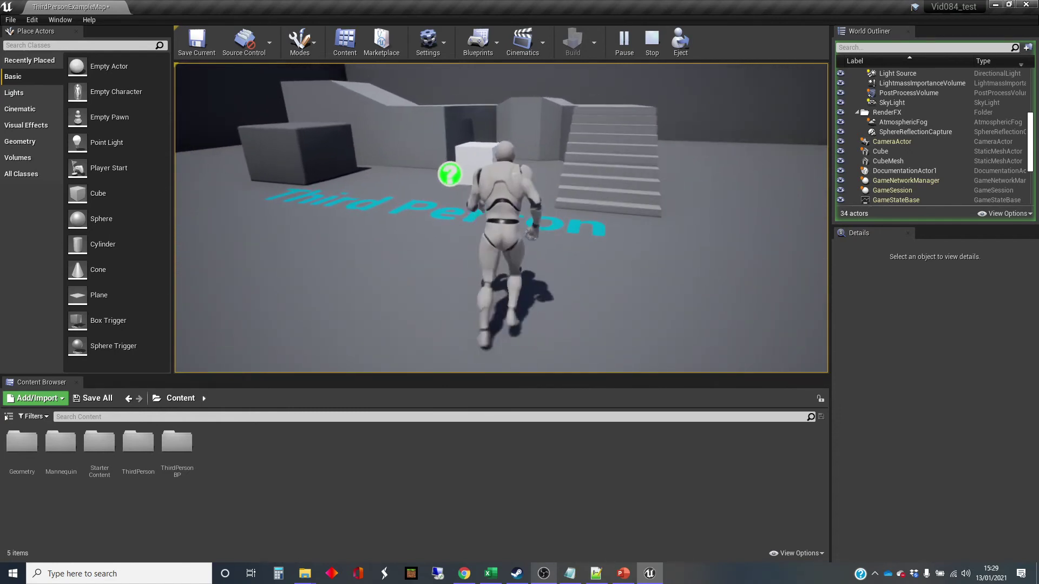
key("w")
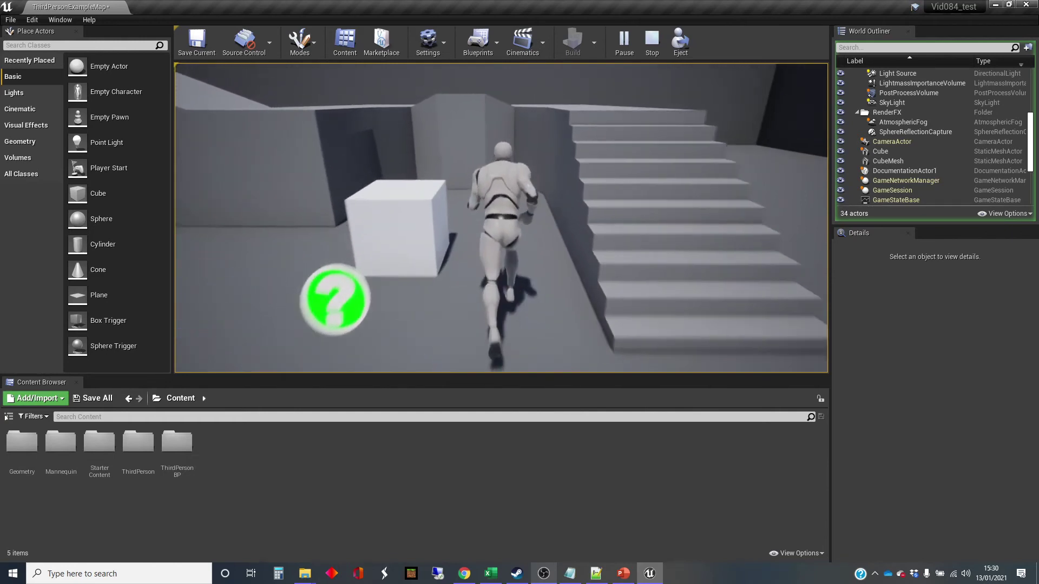
key("s")
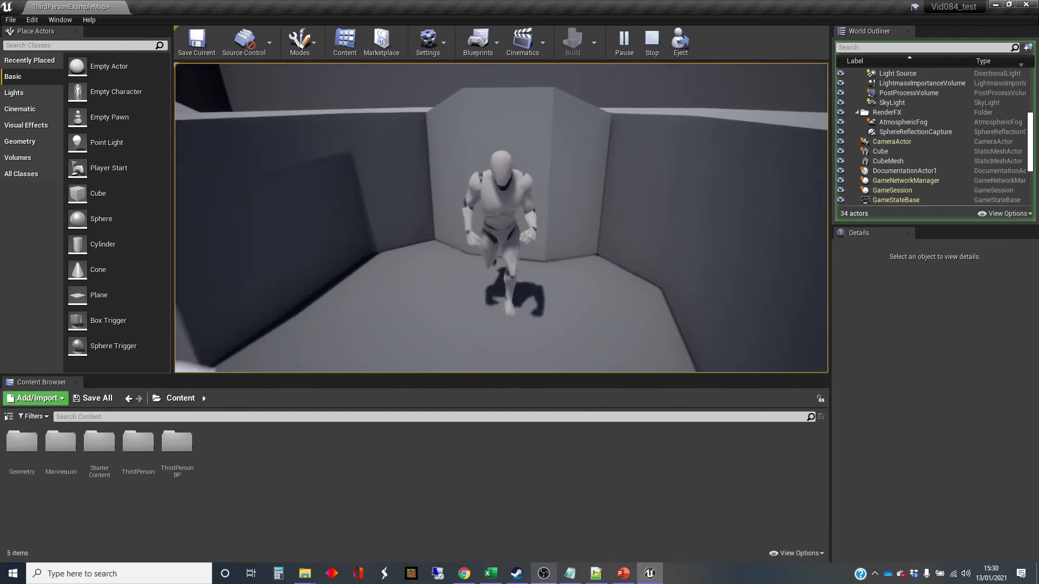
key("s")
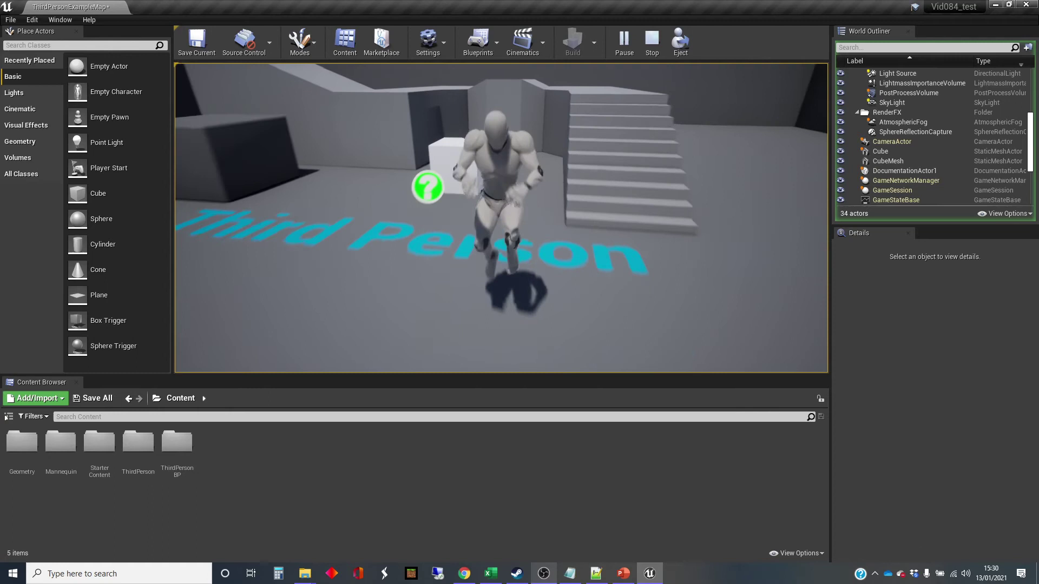
Jump the character into the alcove and move it around inside the water volume to test its movement
key("w")
key("space")
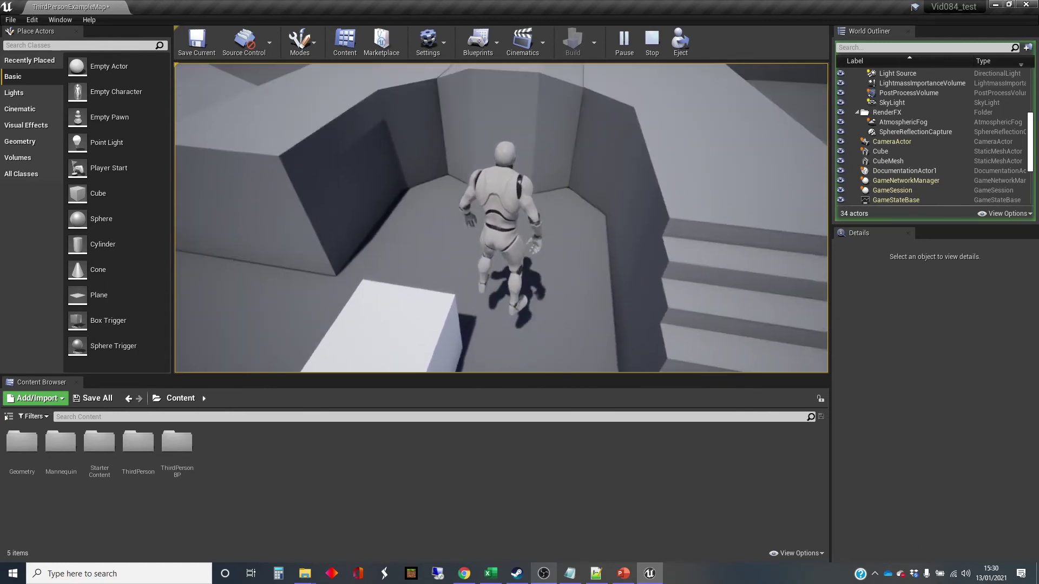
key("w")
key("a")
key("s")
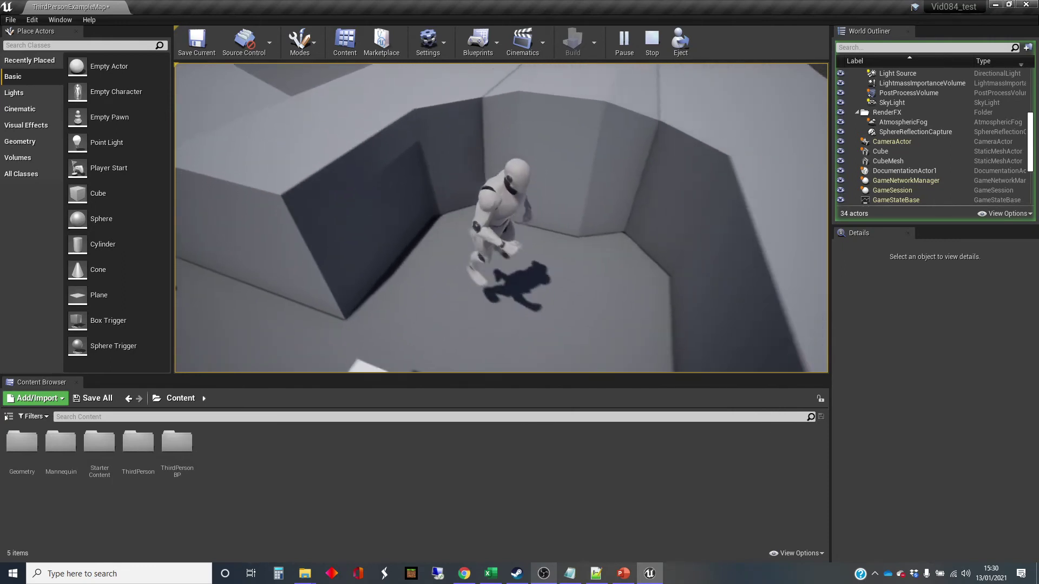
key("w")
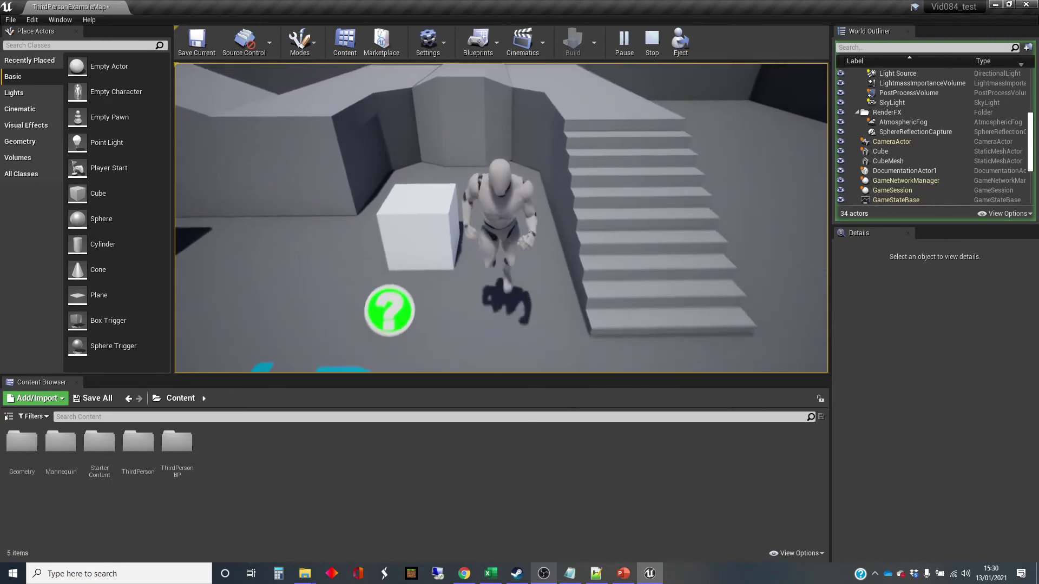
Run the character repeatedly back and forth across the water volume's edge to compare its movement inside and outside
key("w")
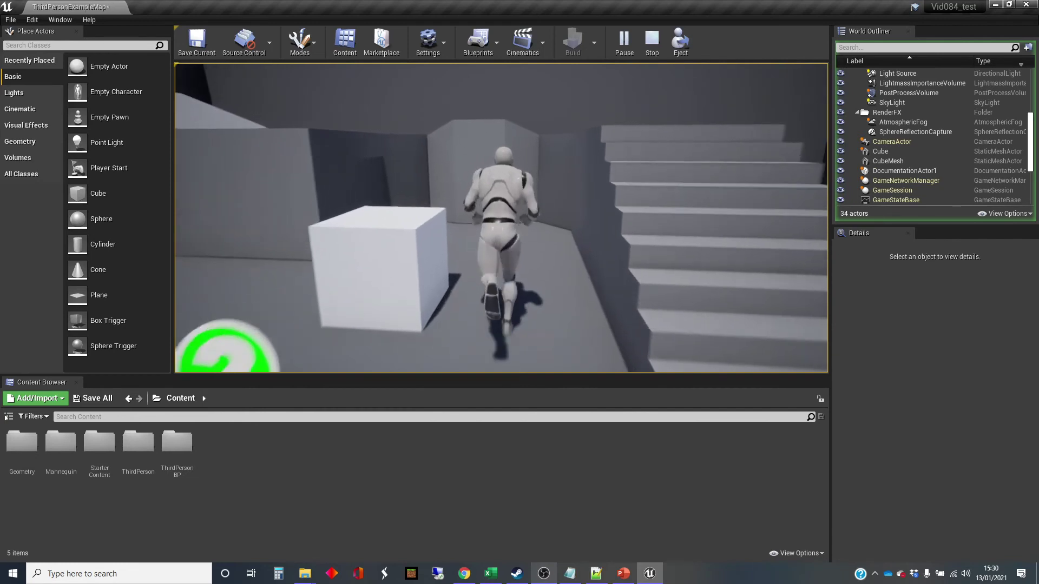
key("s")
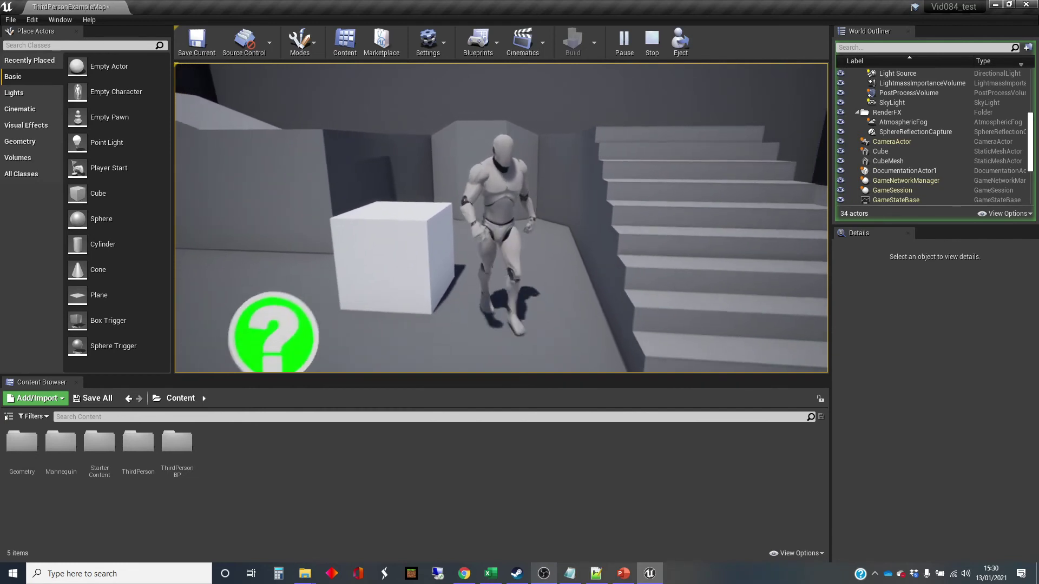
key("w")
key("s")
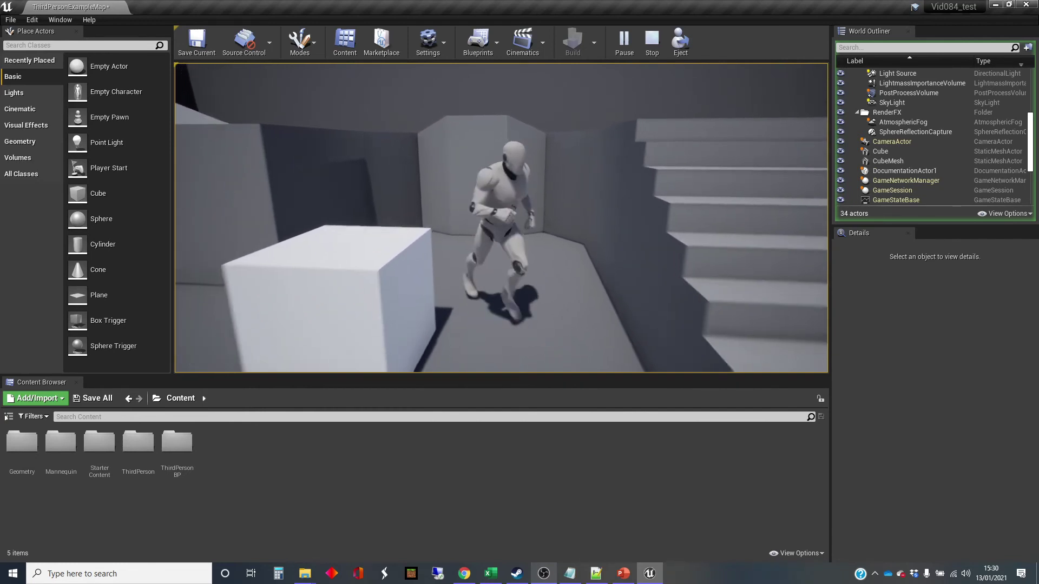
key("w")
key("s")
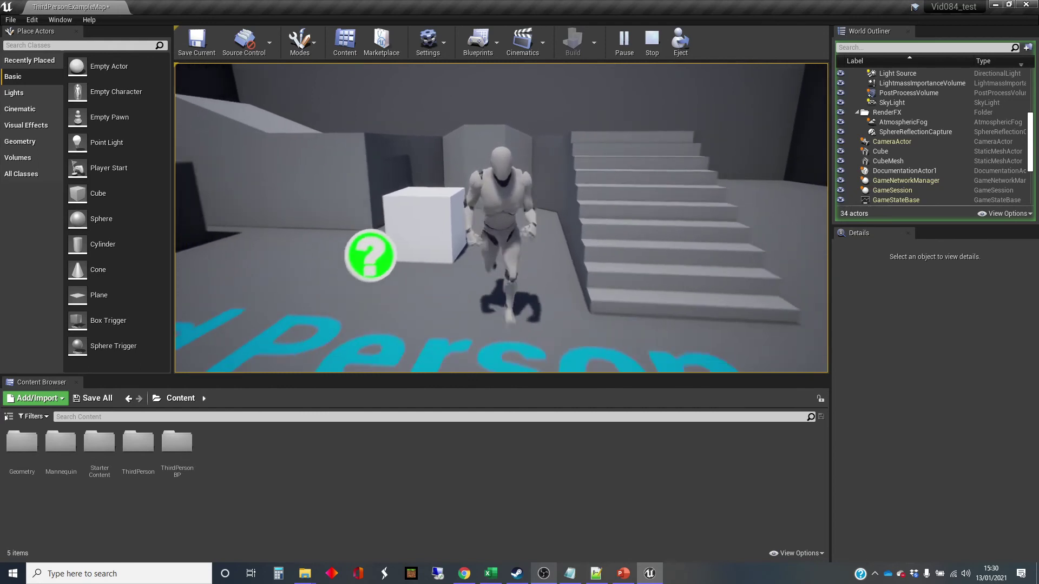
key("d")
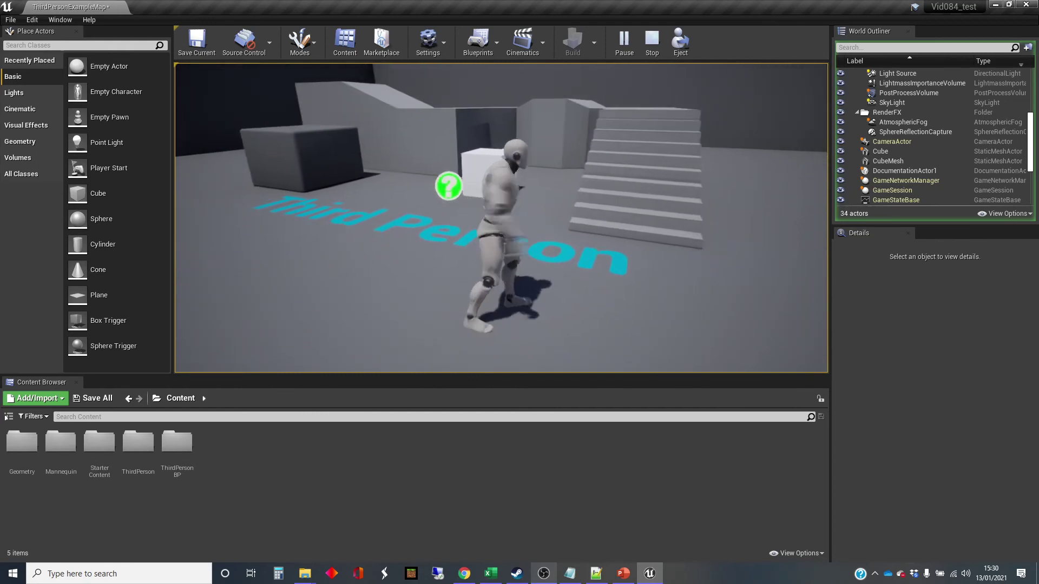
key("a")
key("w")
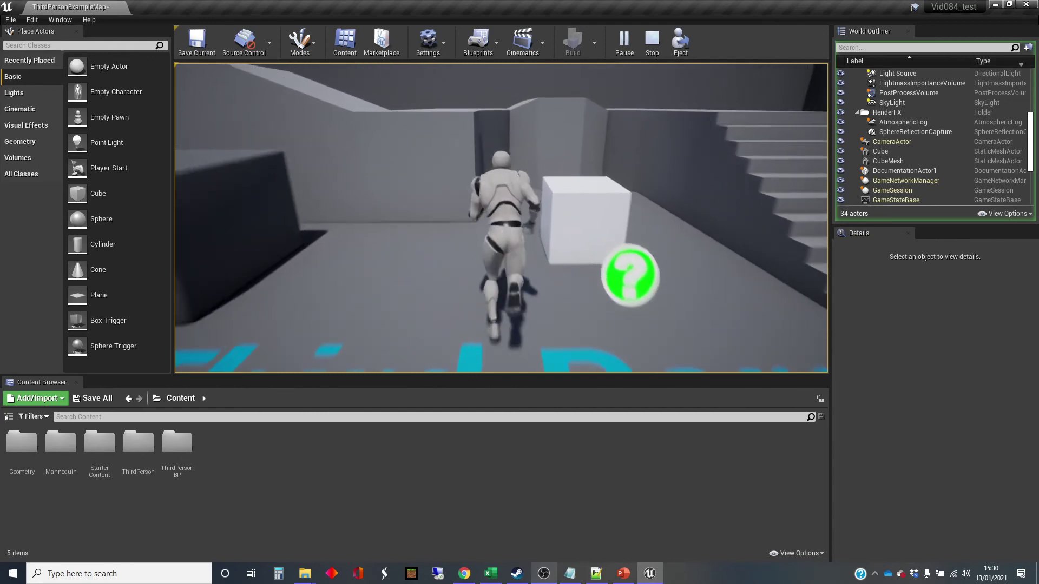
key("d")
key("s")
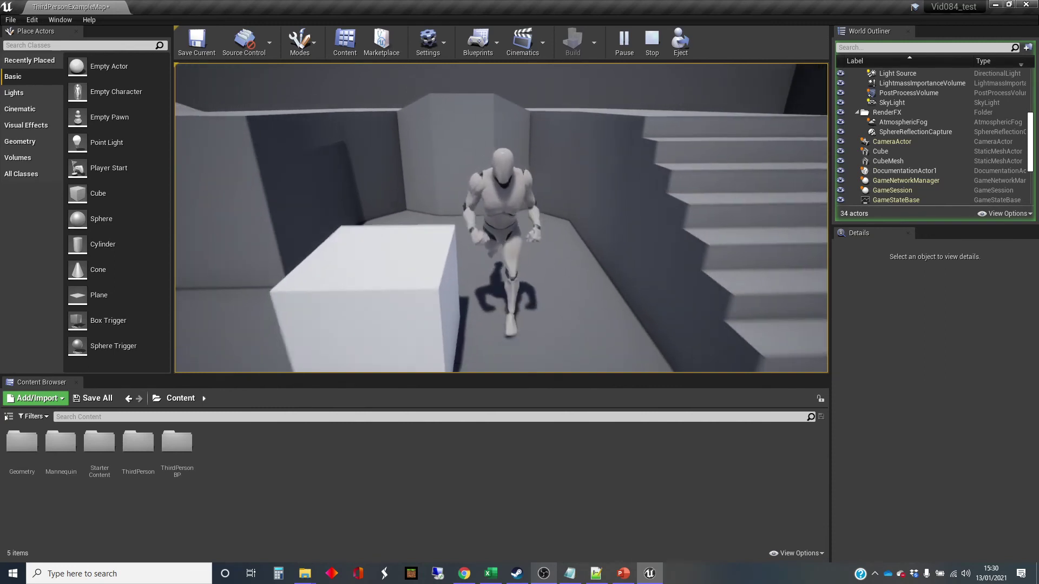
key("w")
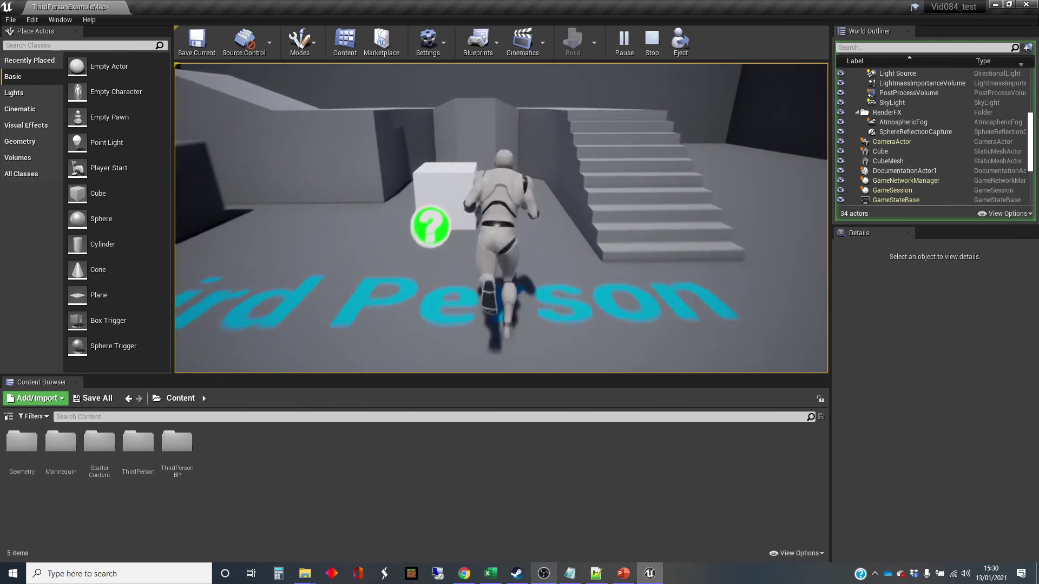
key("s")
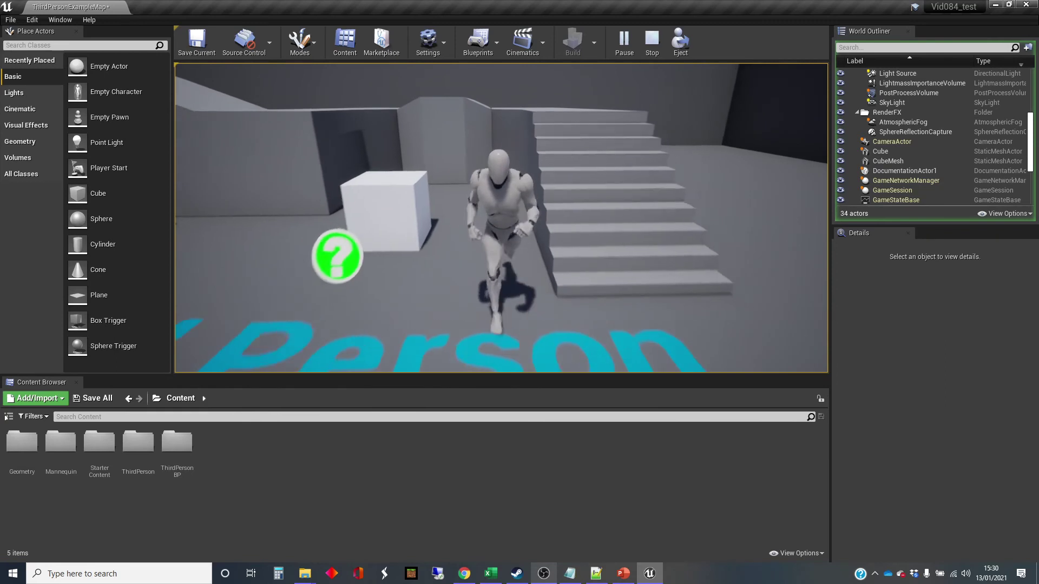
key("s")
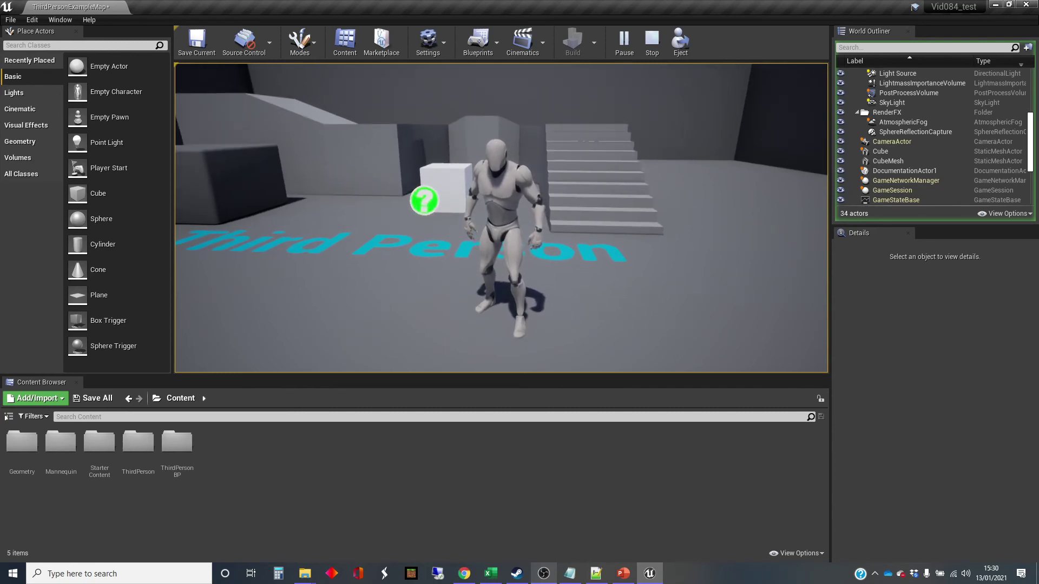
key("w")
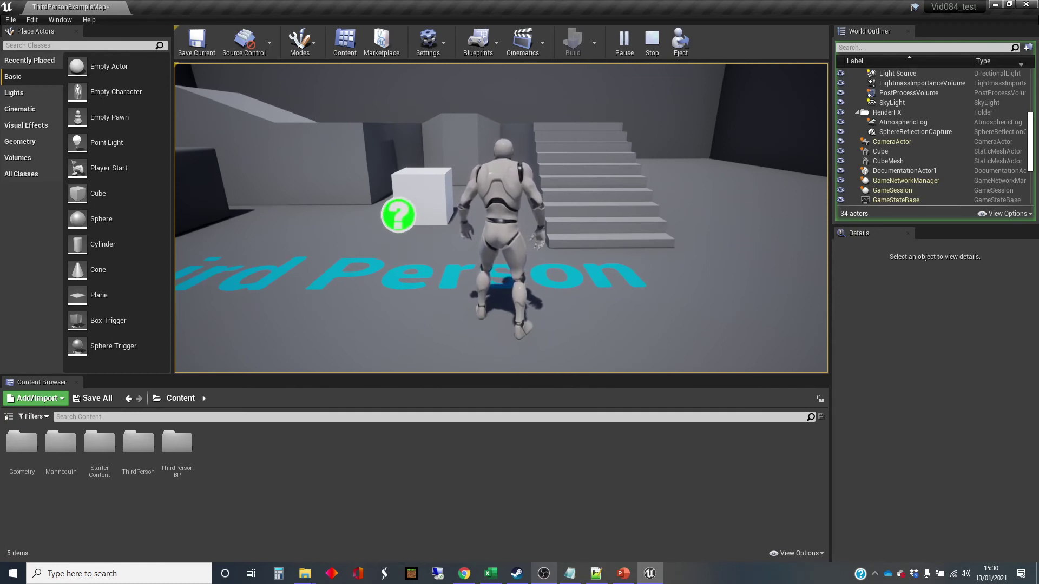
key("s")
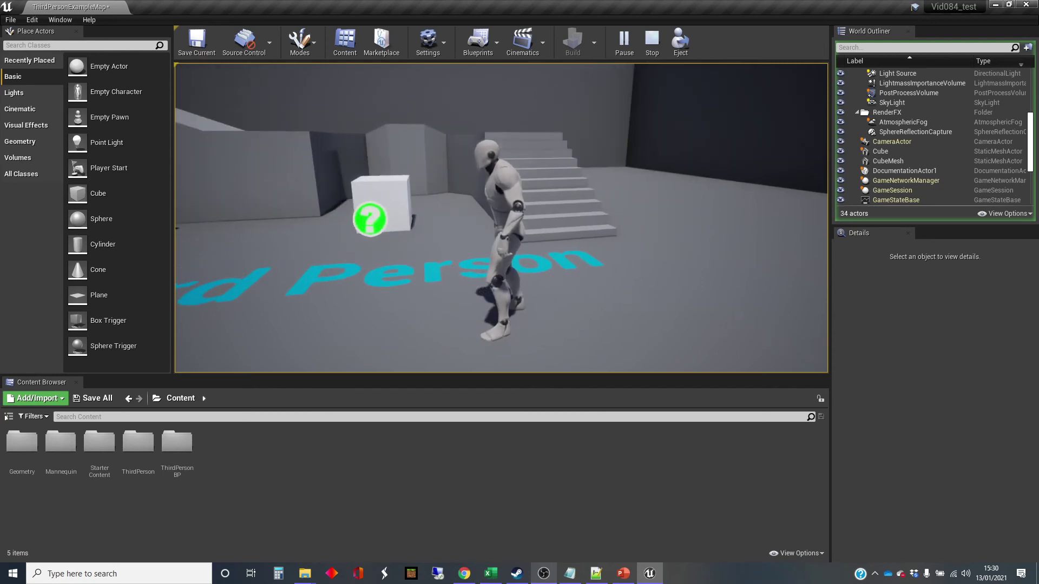
key("a")
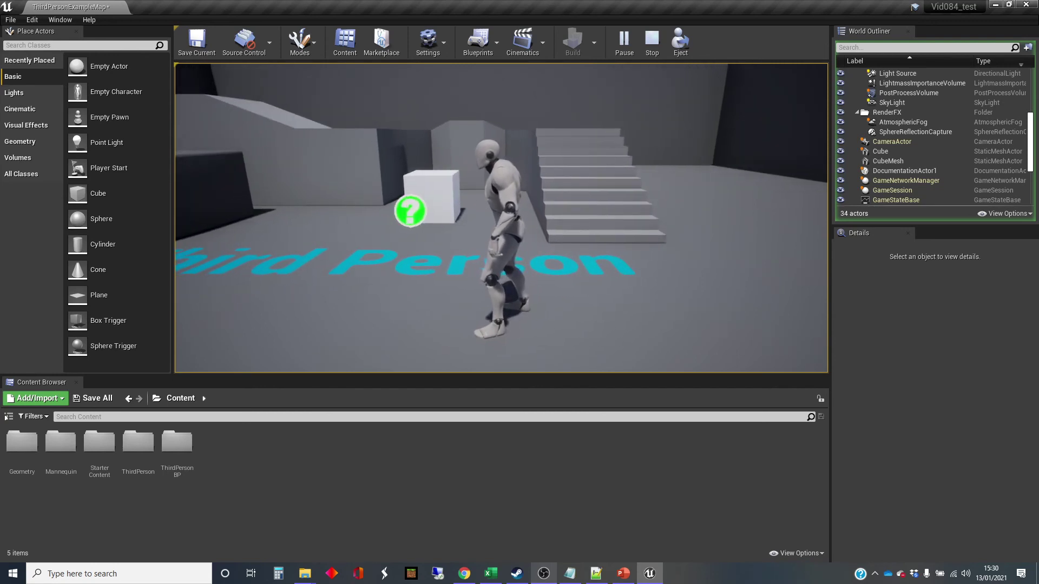
key("a")
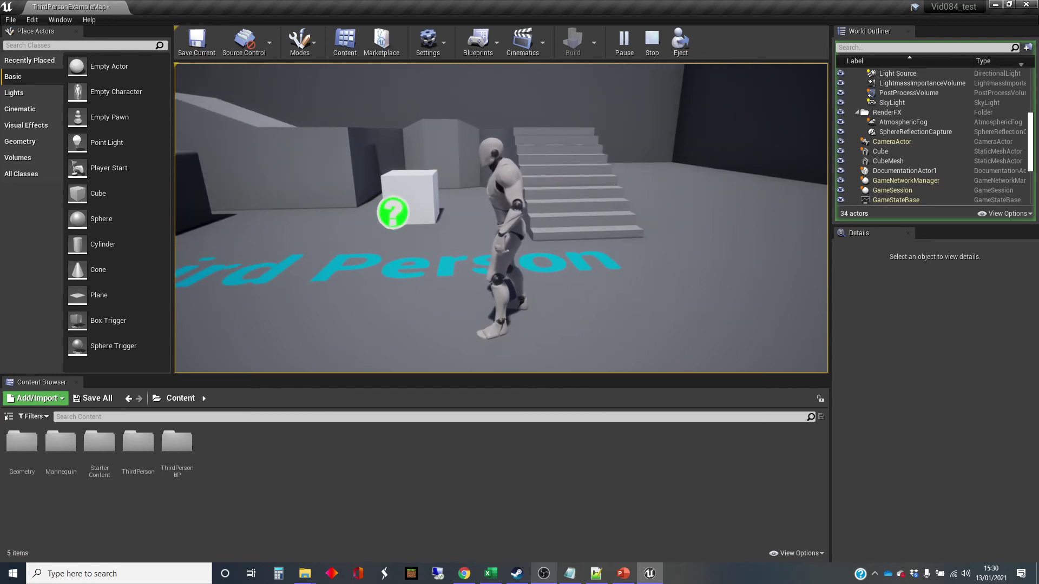
key("a")
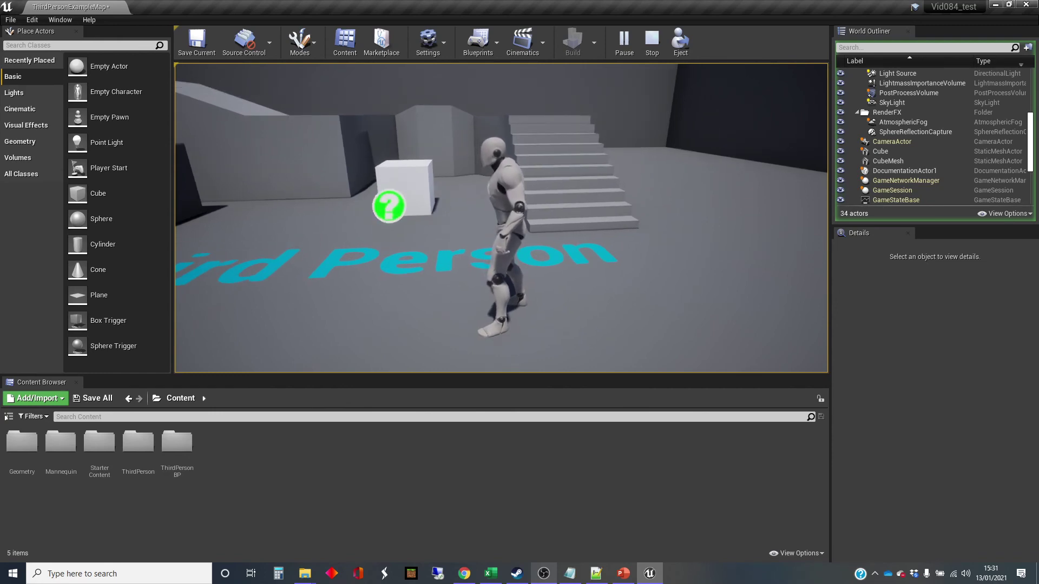
key("a")
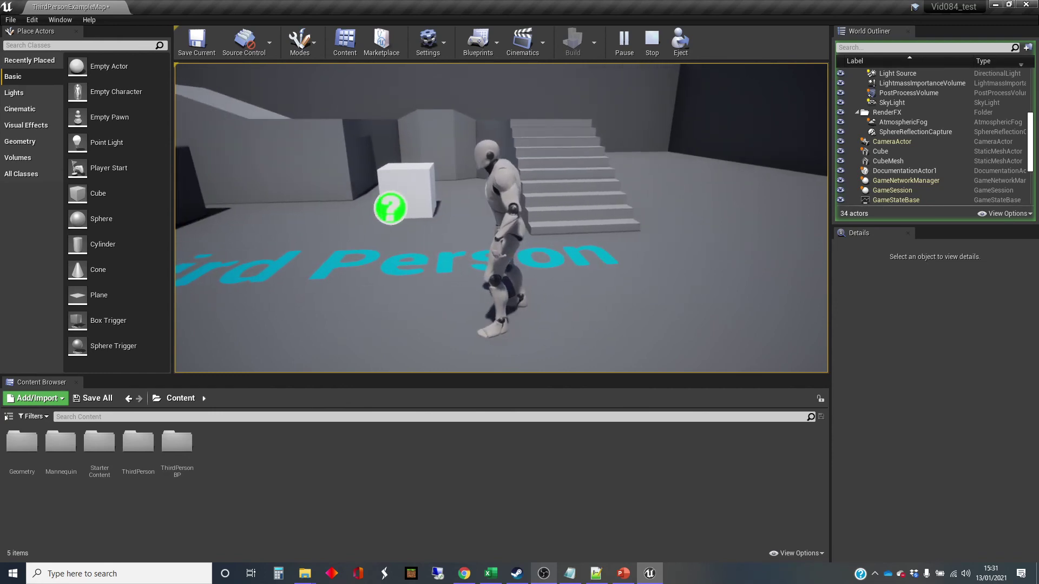